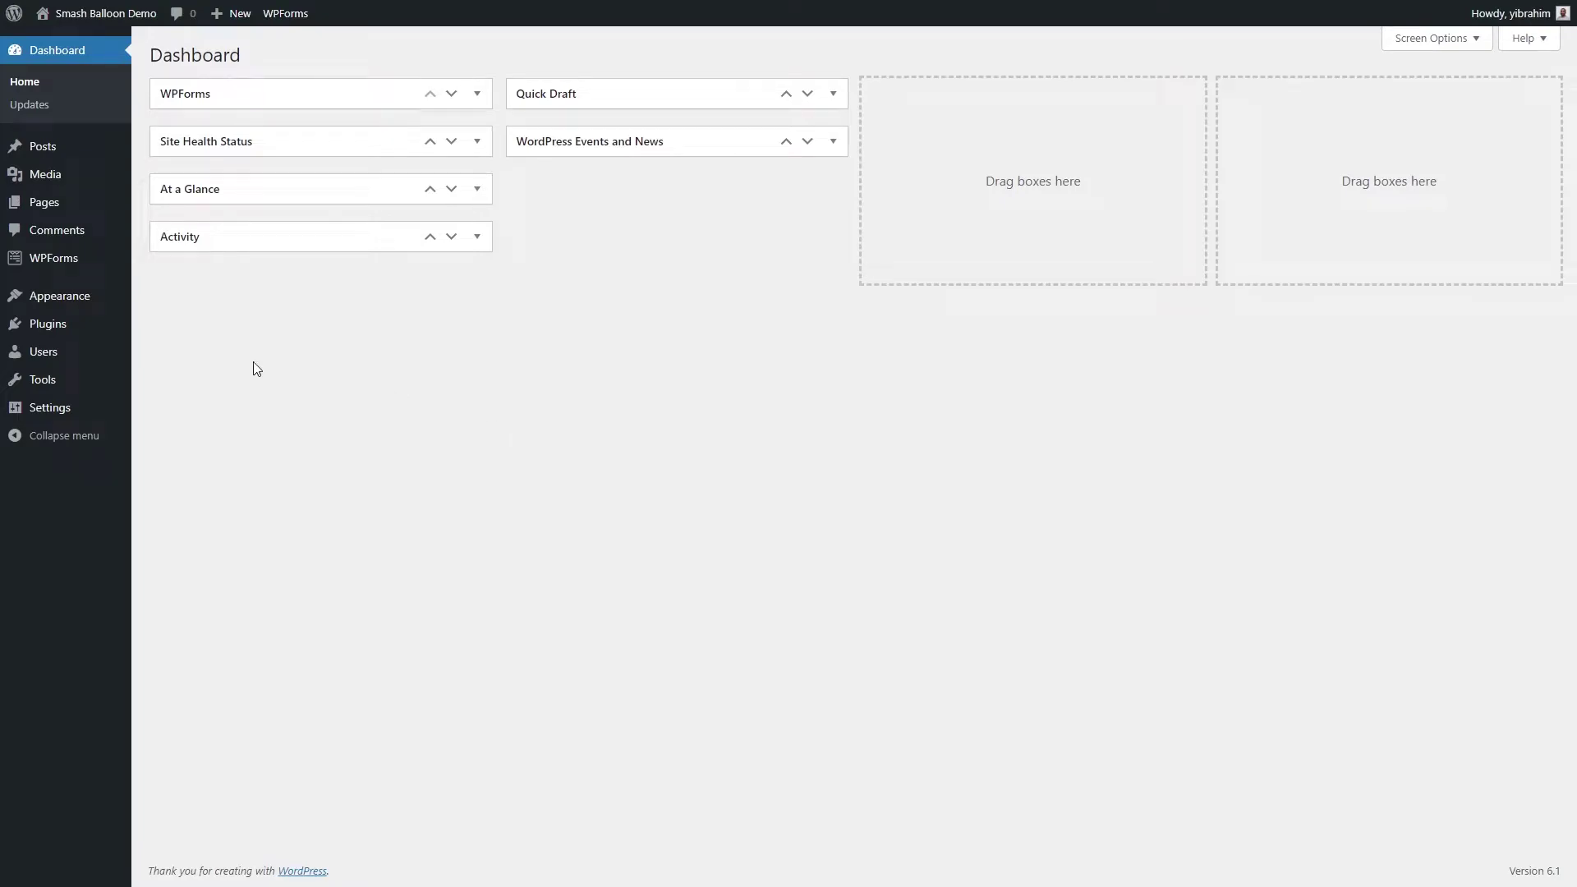
Upload Instagram-Feed-Pro-6.2-Developer.zip as a new plugin, install it, and activate it
mouse_move(91, 328)
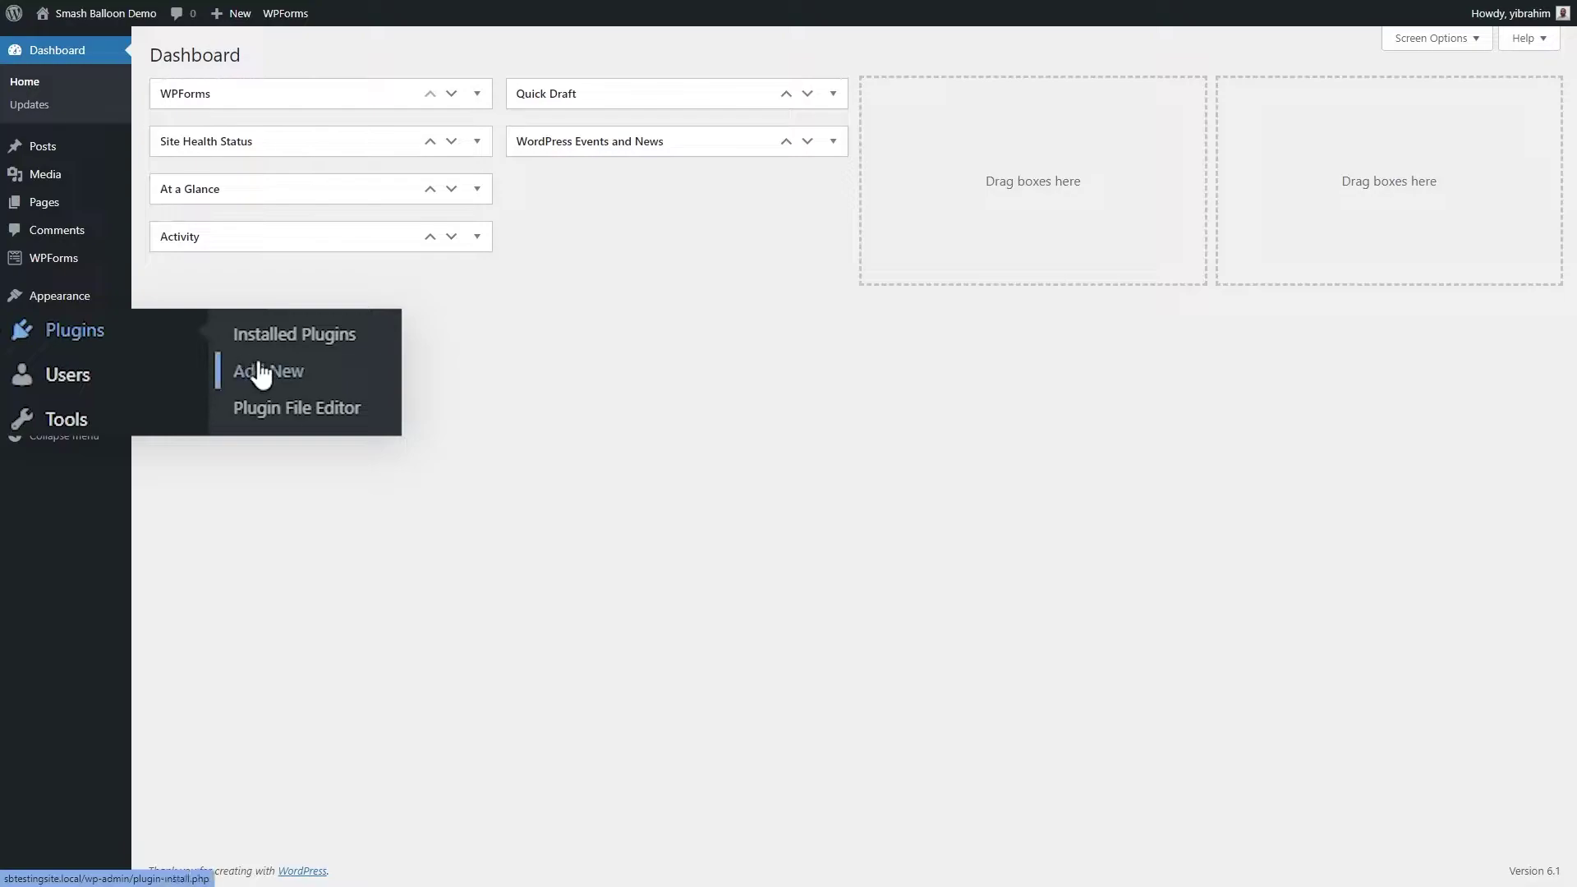
left_click(232, 361)
left_click(407, 87)
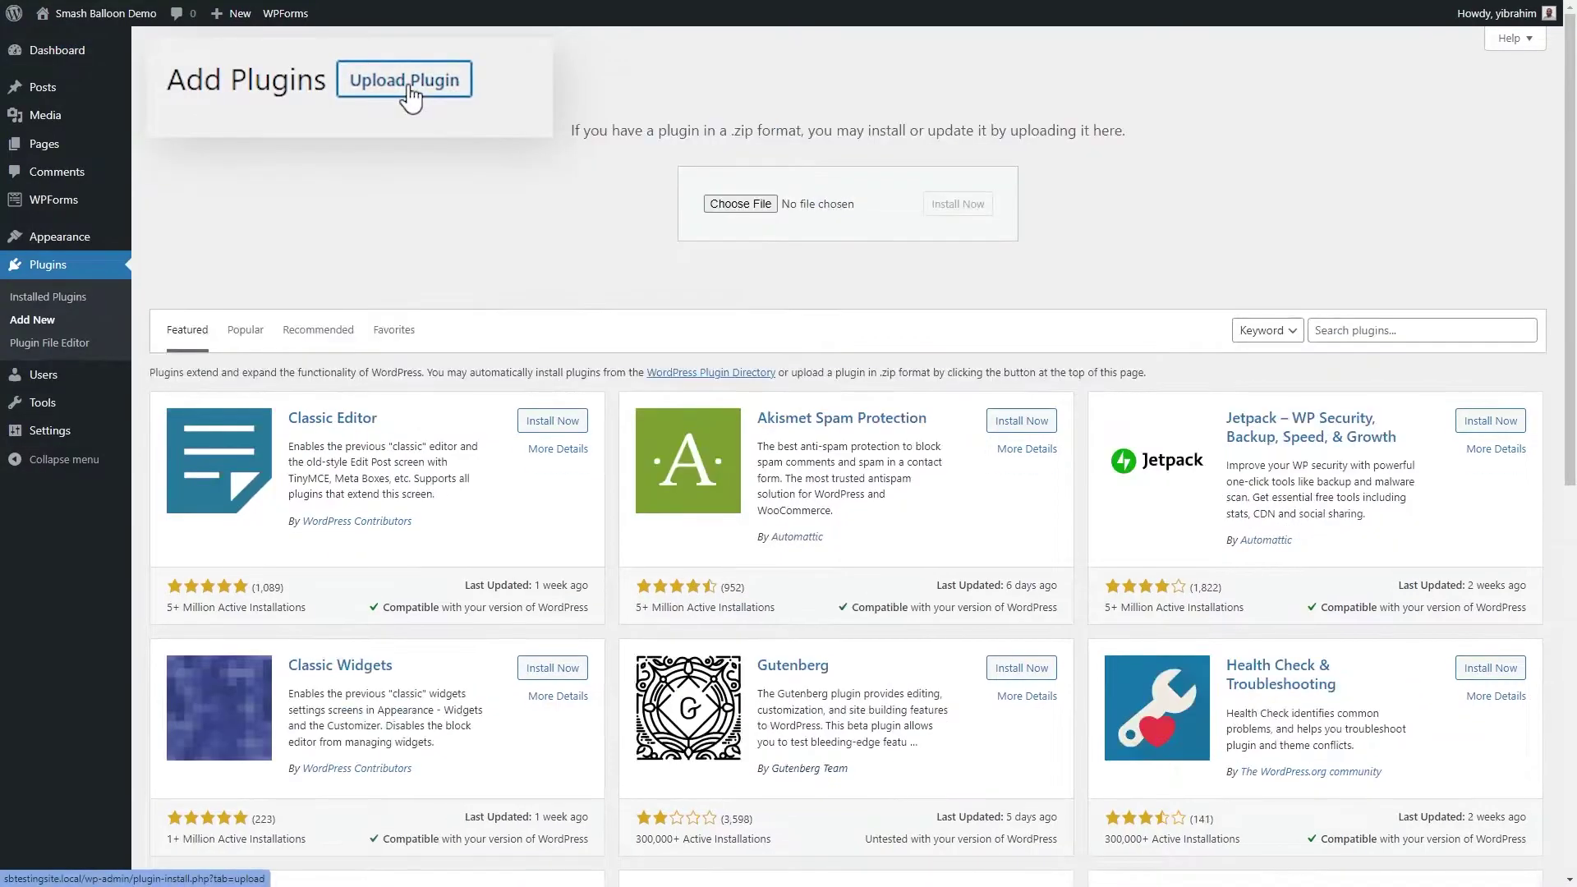
left_click(739, 203)
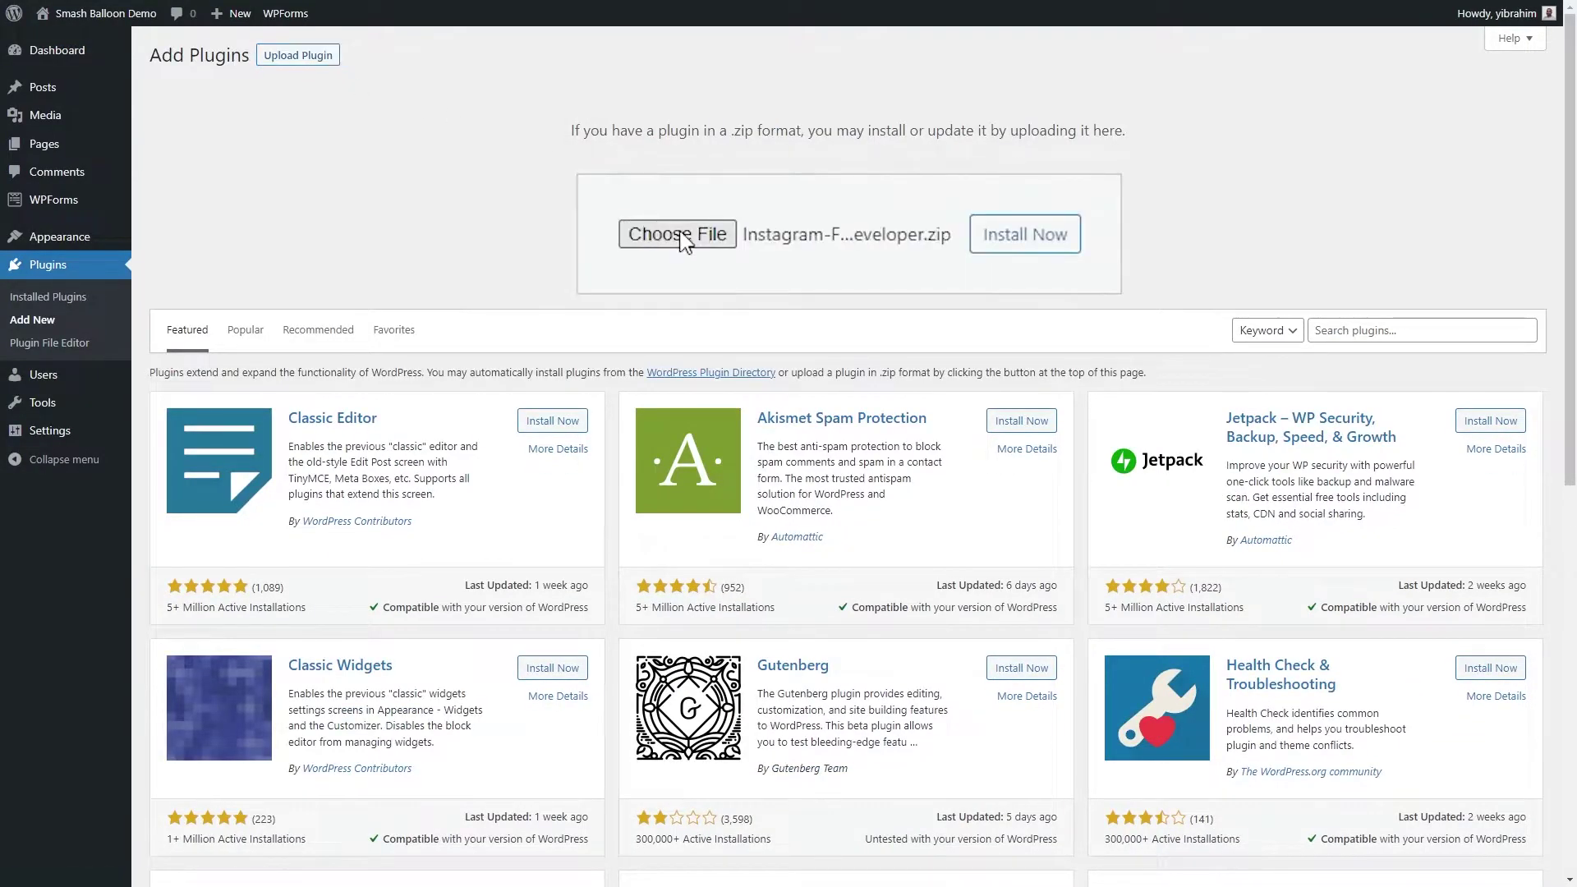
left_click(1025, 238)
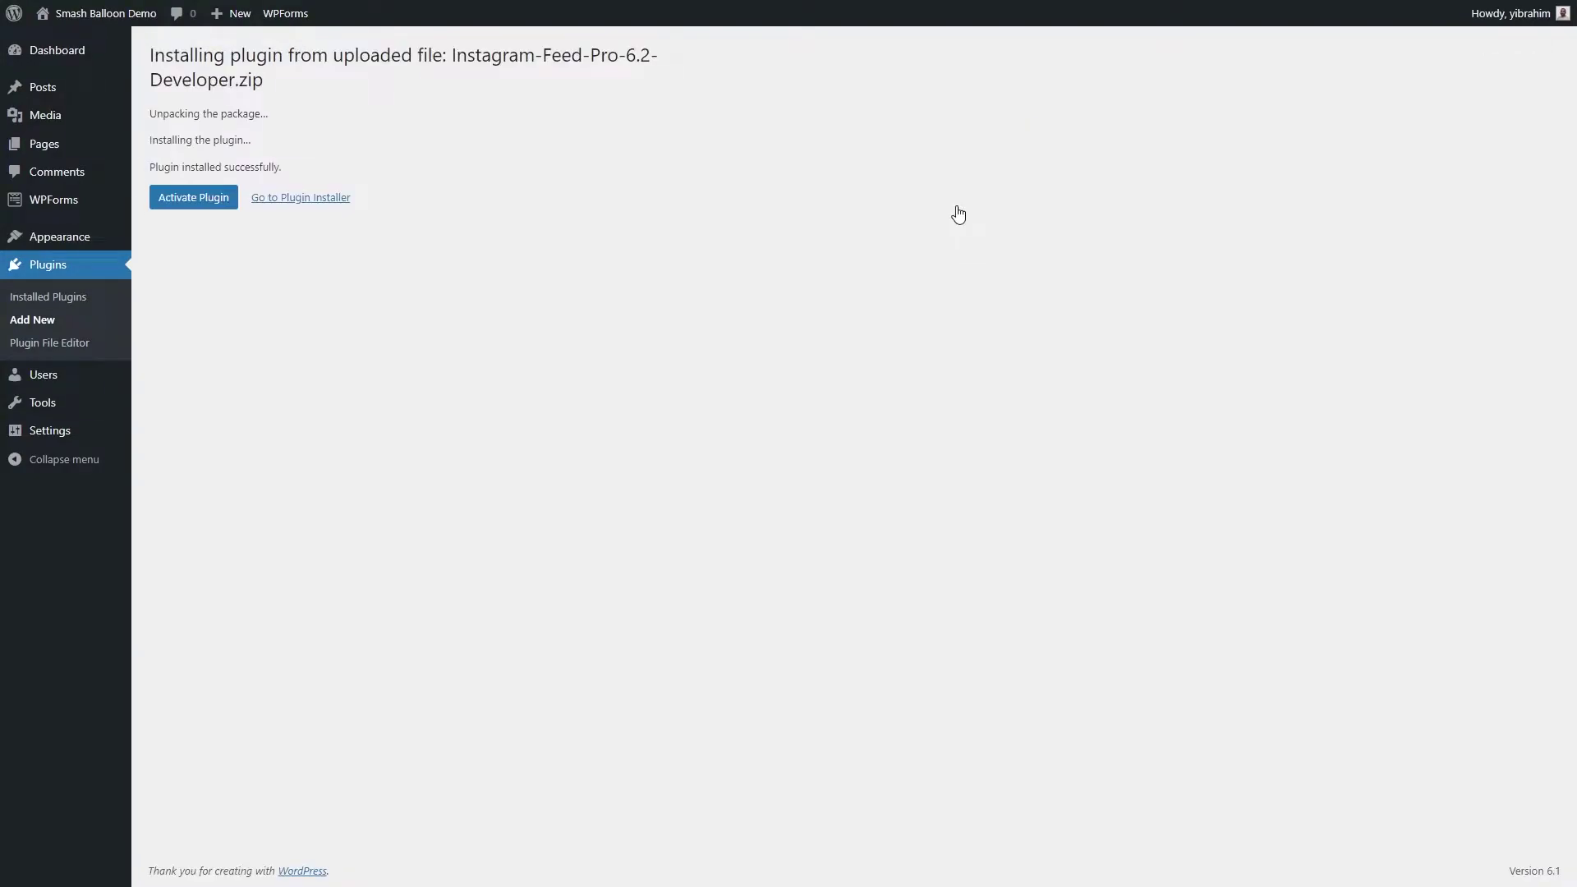
left_click(167, 197)
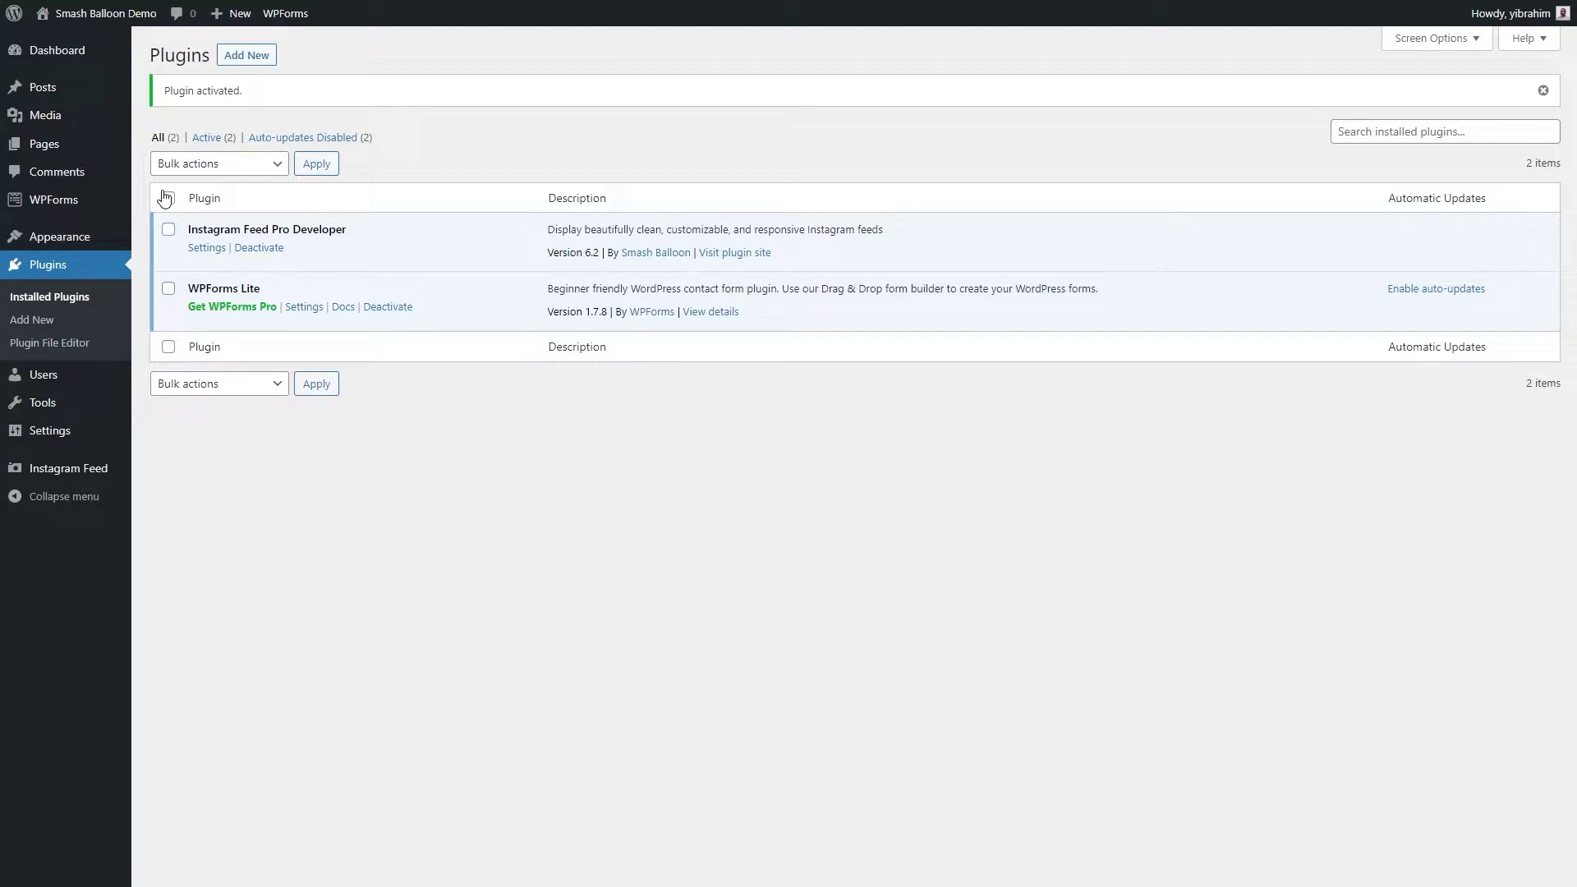
Paste the licence key into the Instagram Feed License Key field, activate it, then view All Feeds
mouse_move(103, 473)
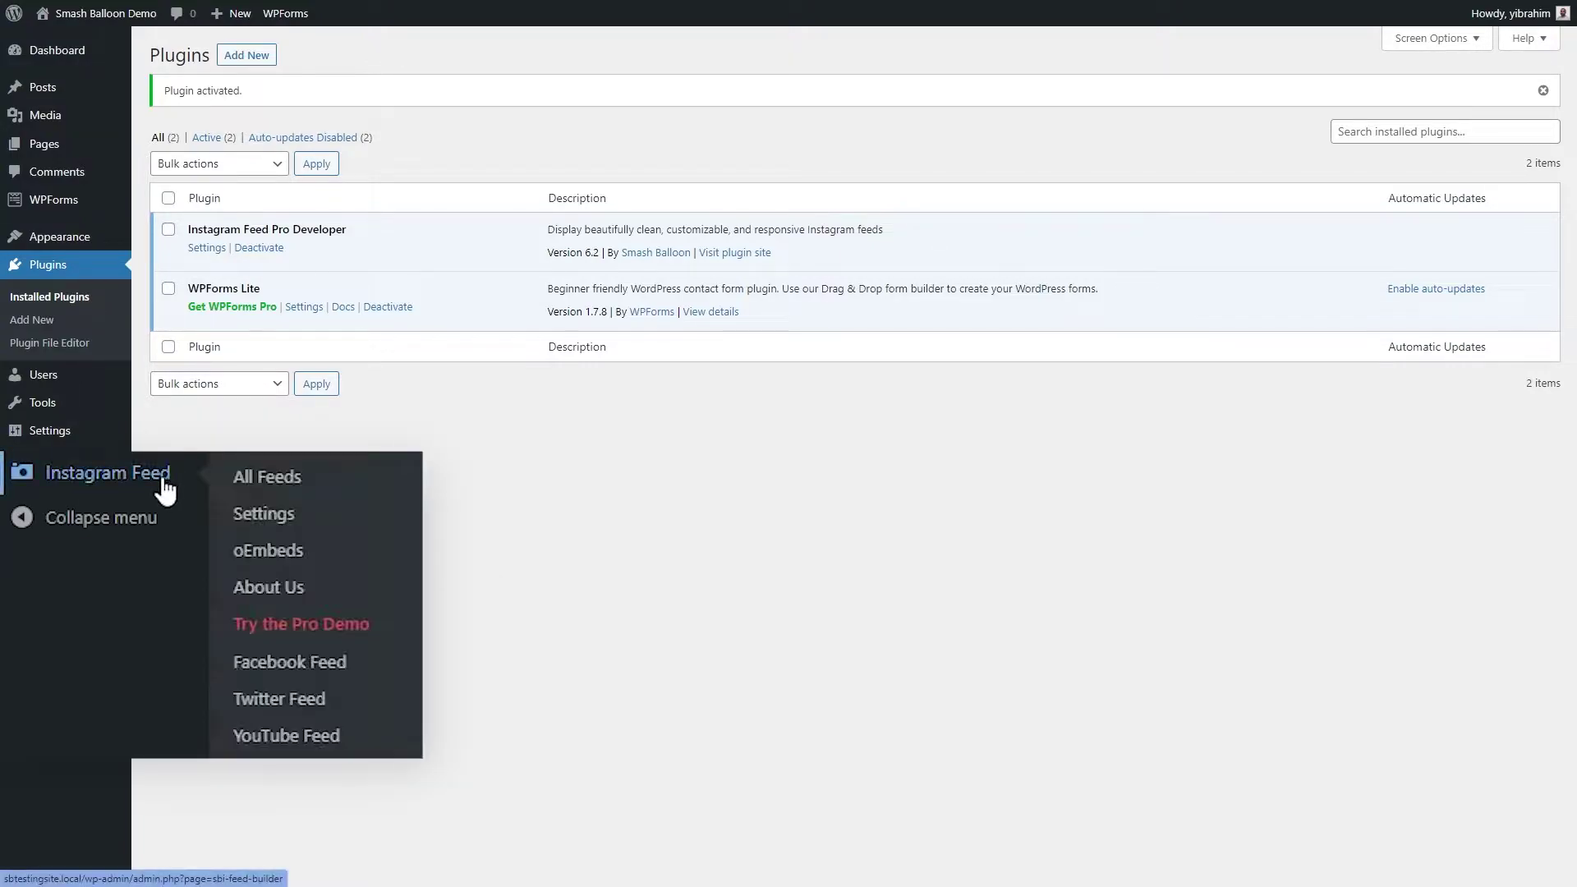
left_click(262, 513)
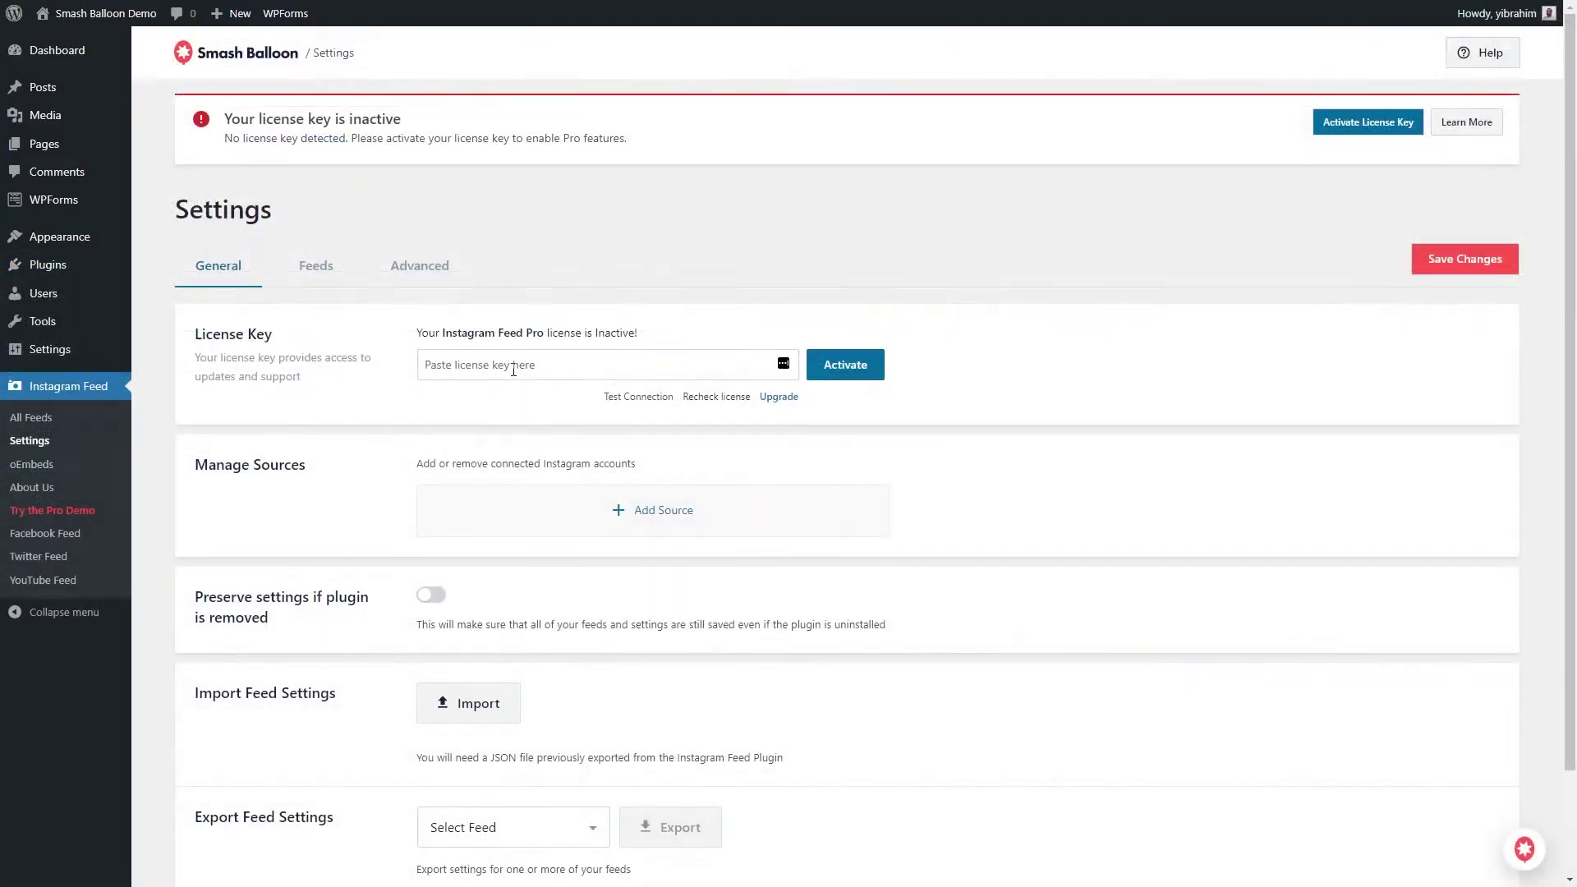
key("ctrl+v")
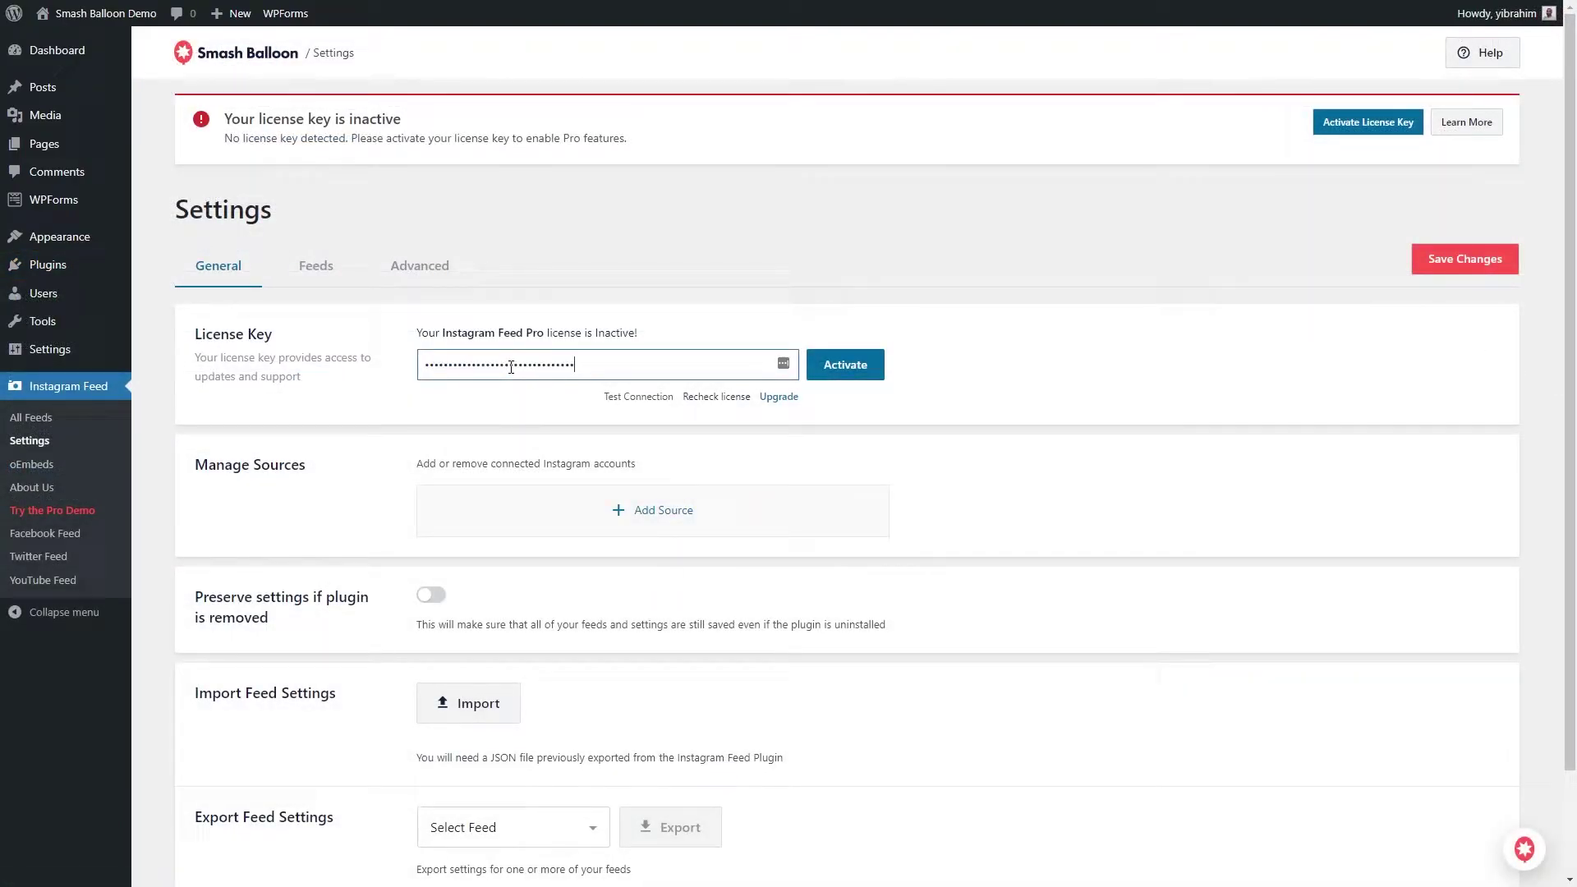
left_click(836, 377)
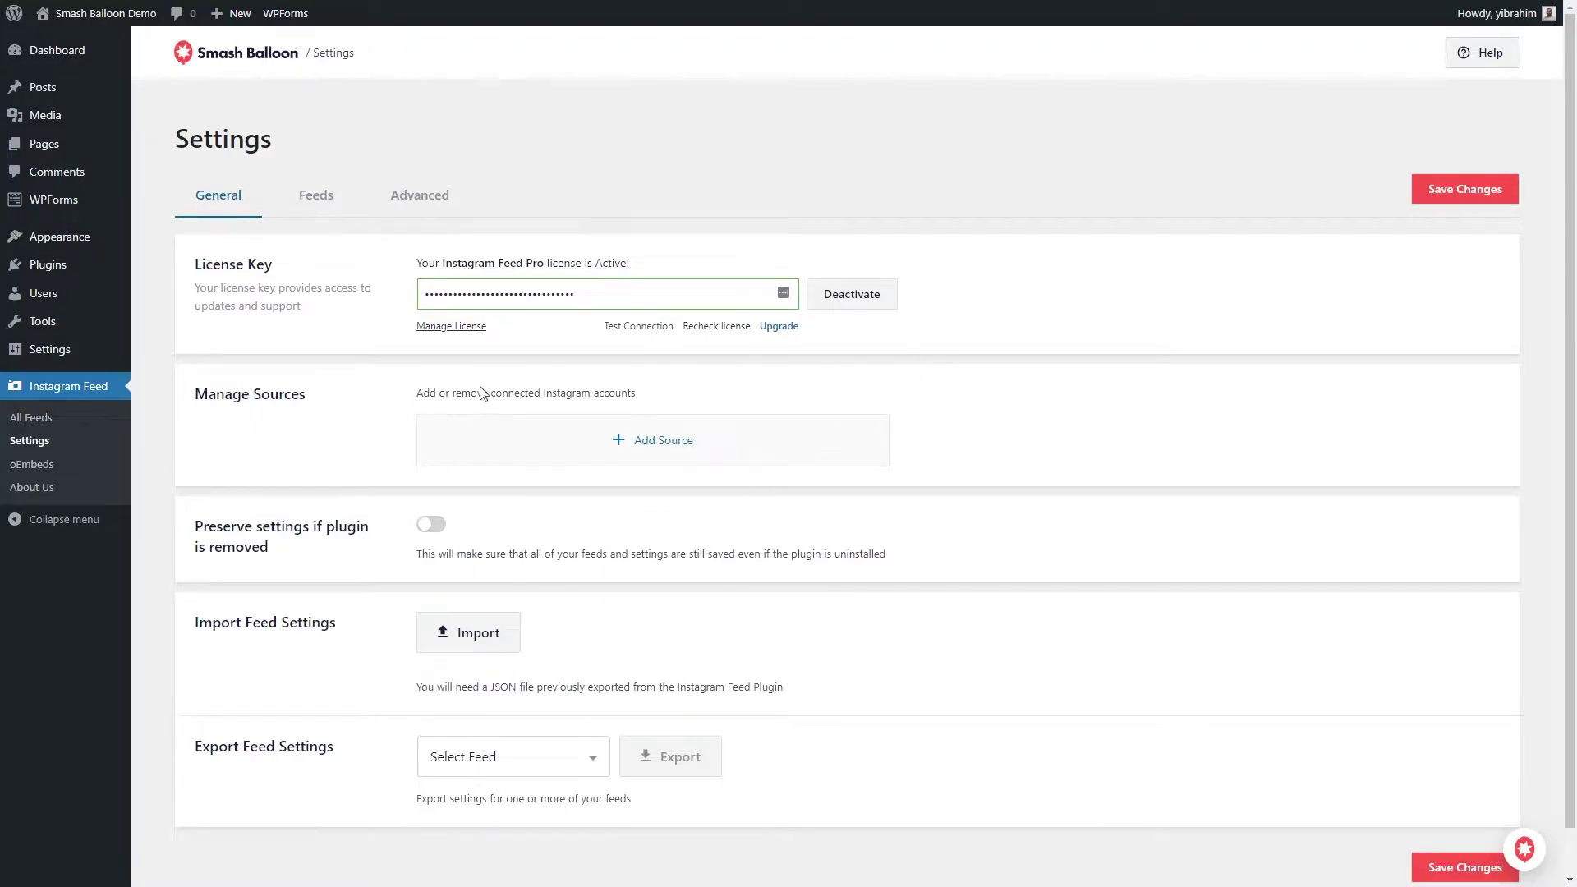
left_click(126, 397)
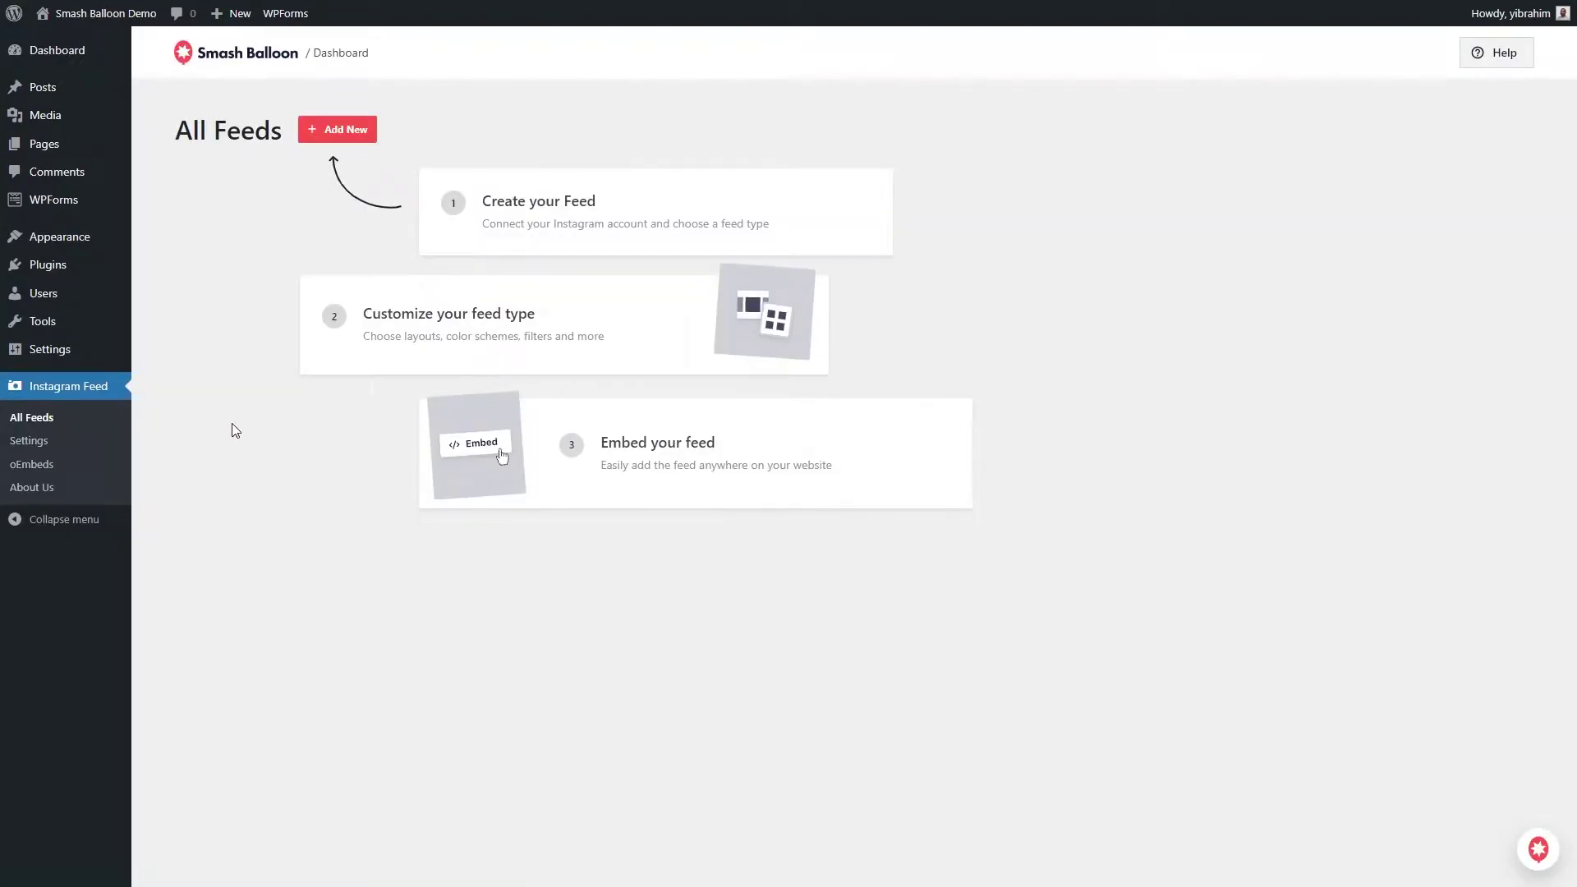
Add a new Instagram feed of the User Timeline type and continue to source selection
left_click(336, 129)
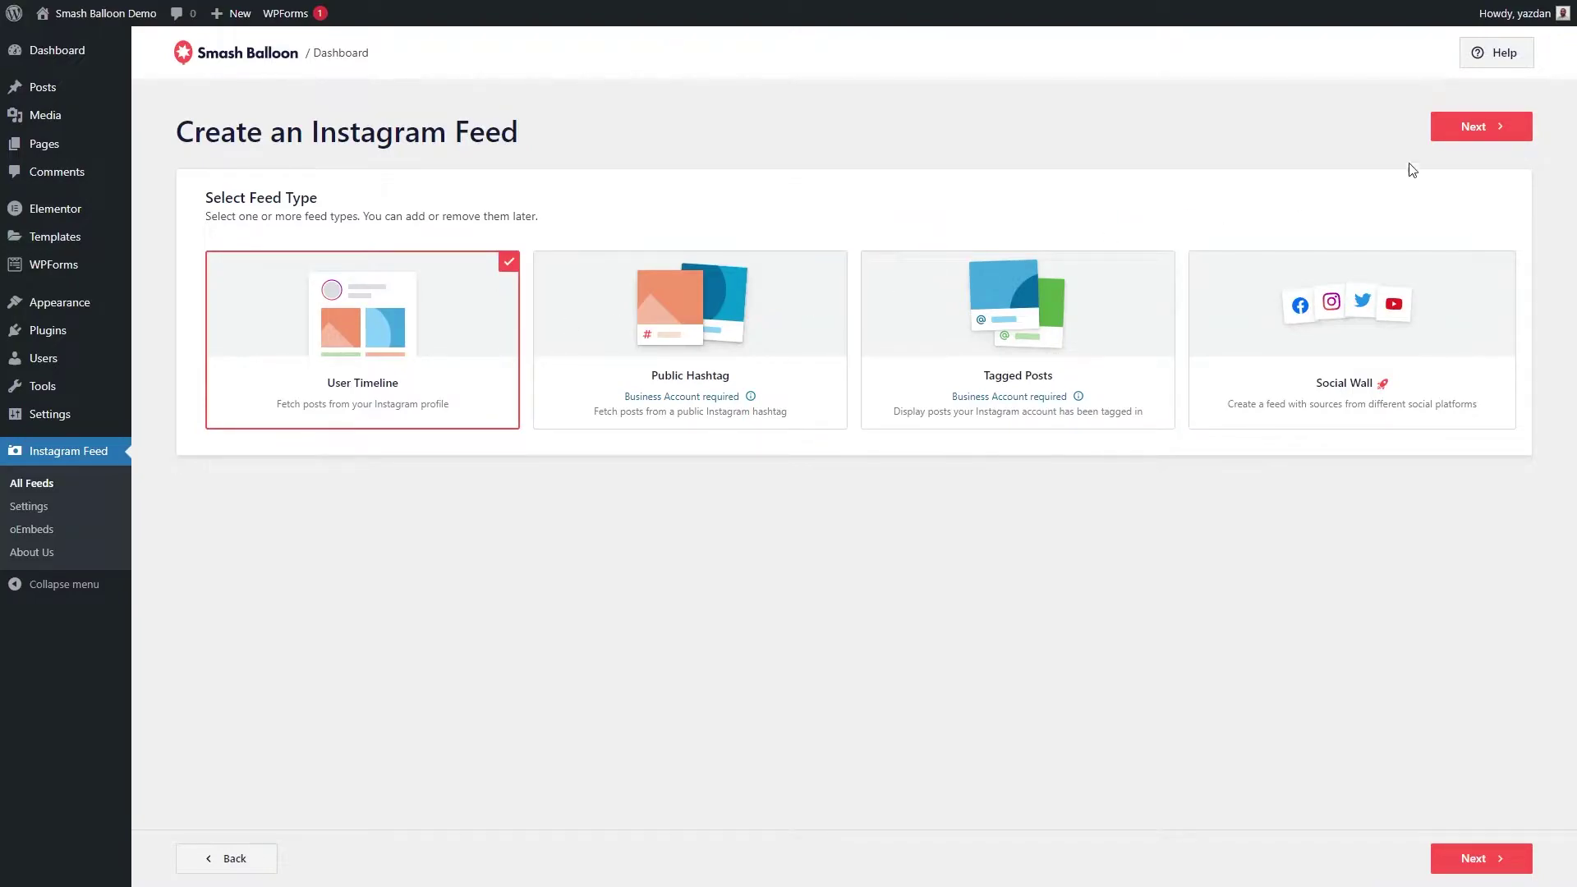
left_click(1442, 138)
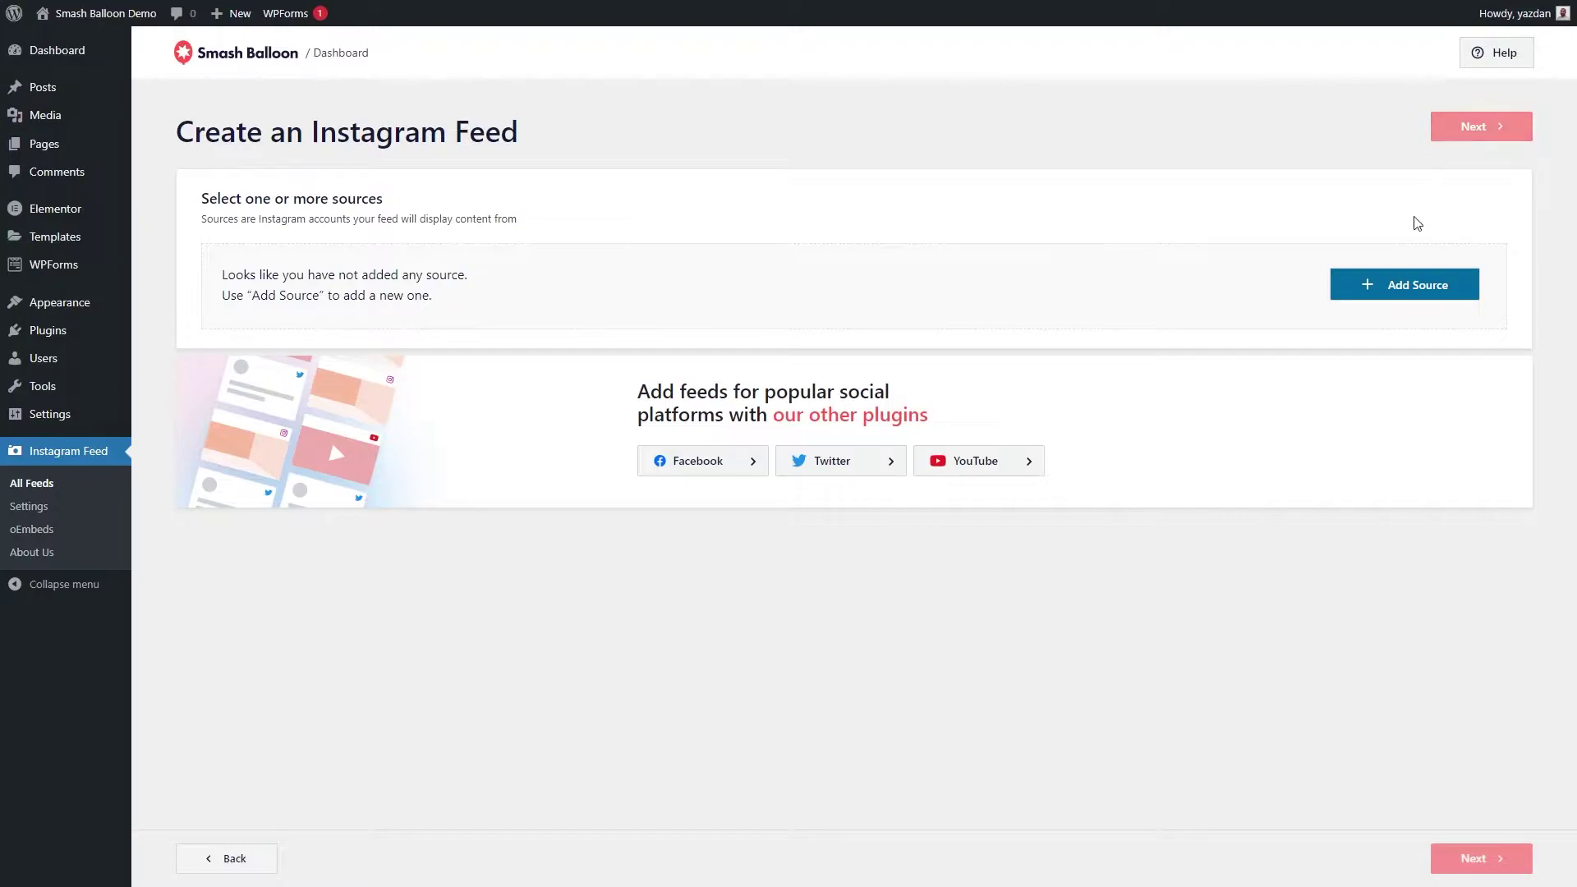
Add a source using the Business account type and log in with Facebook
left_click(1401, 288)
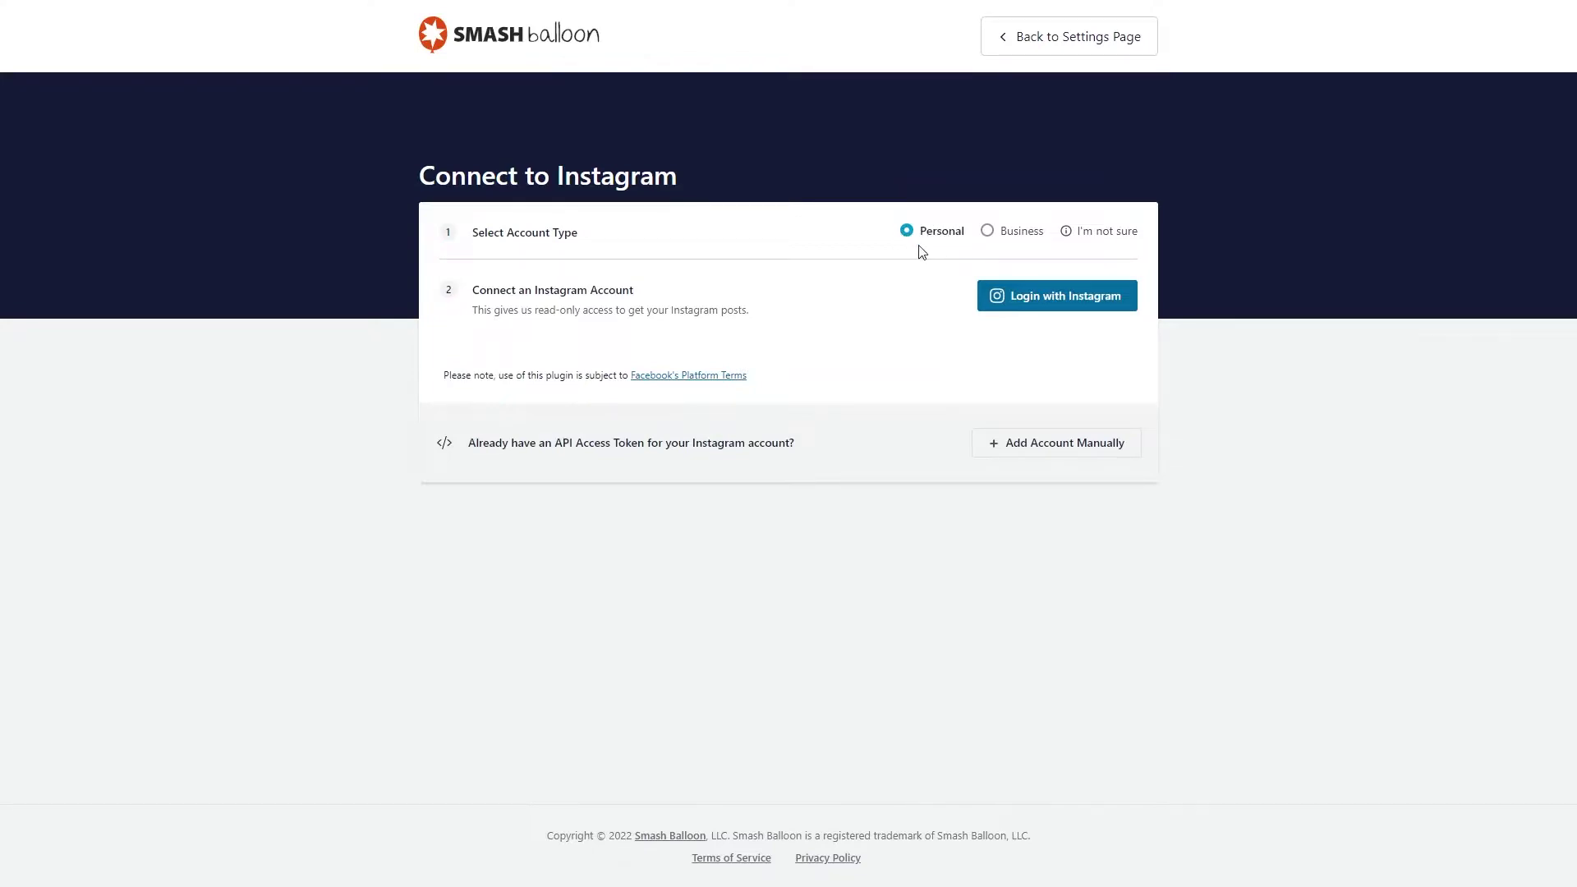
left_click(1010, 238)
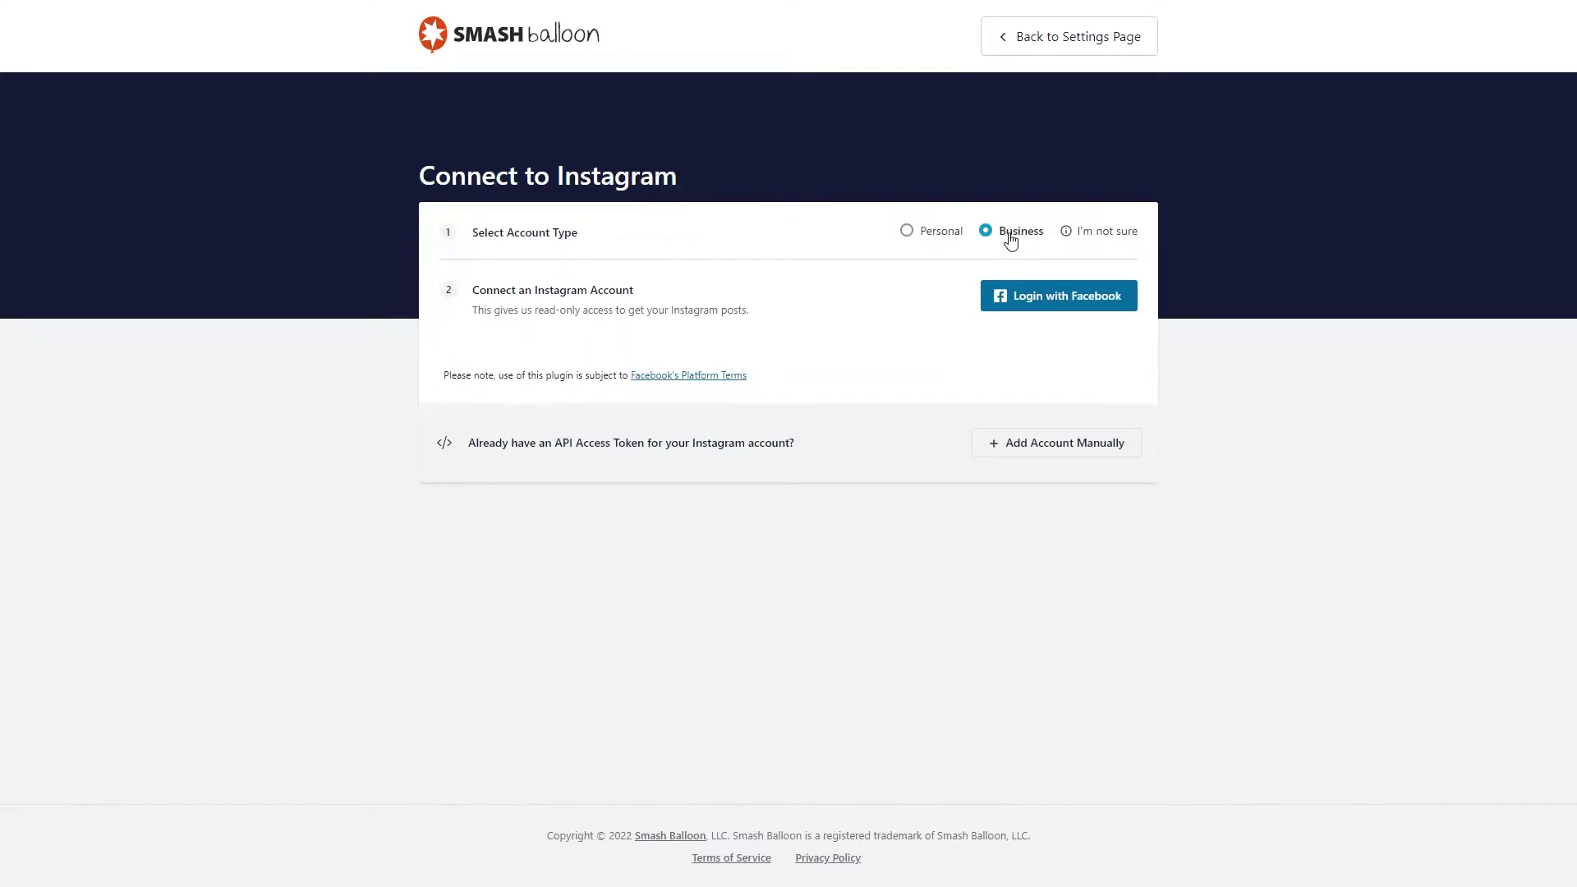
left_click(1056, 303)
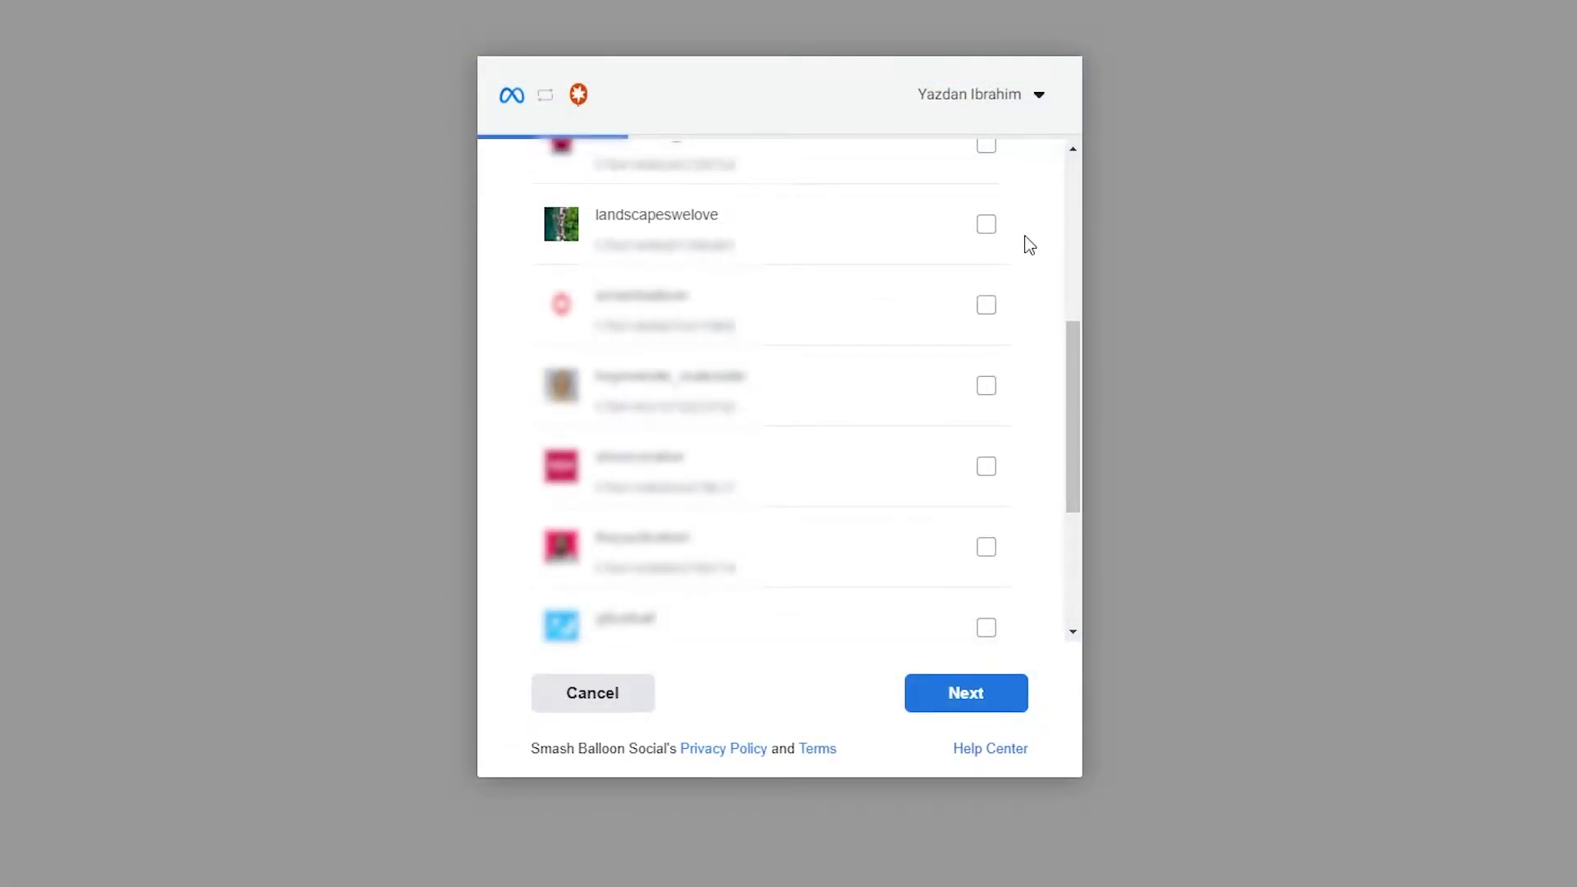
Authorise the landscapeswelove Instagram account and Landscapes We Love page, accepting the requested permissions
left_click(986, 226)
left_click(980, 692)
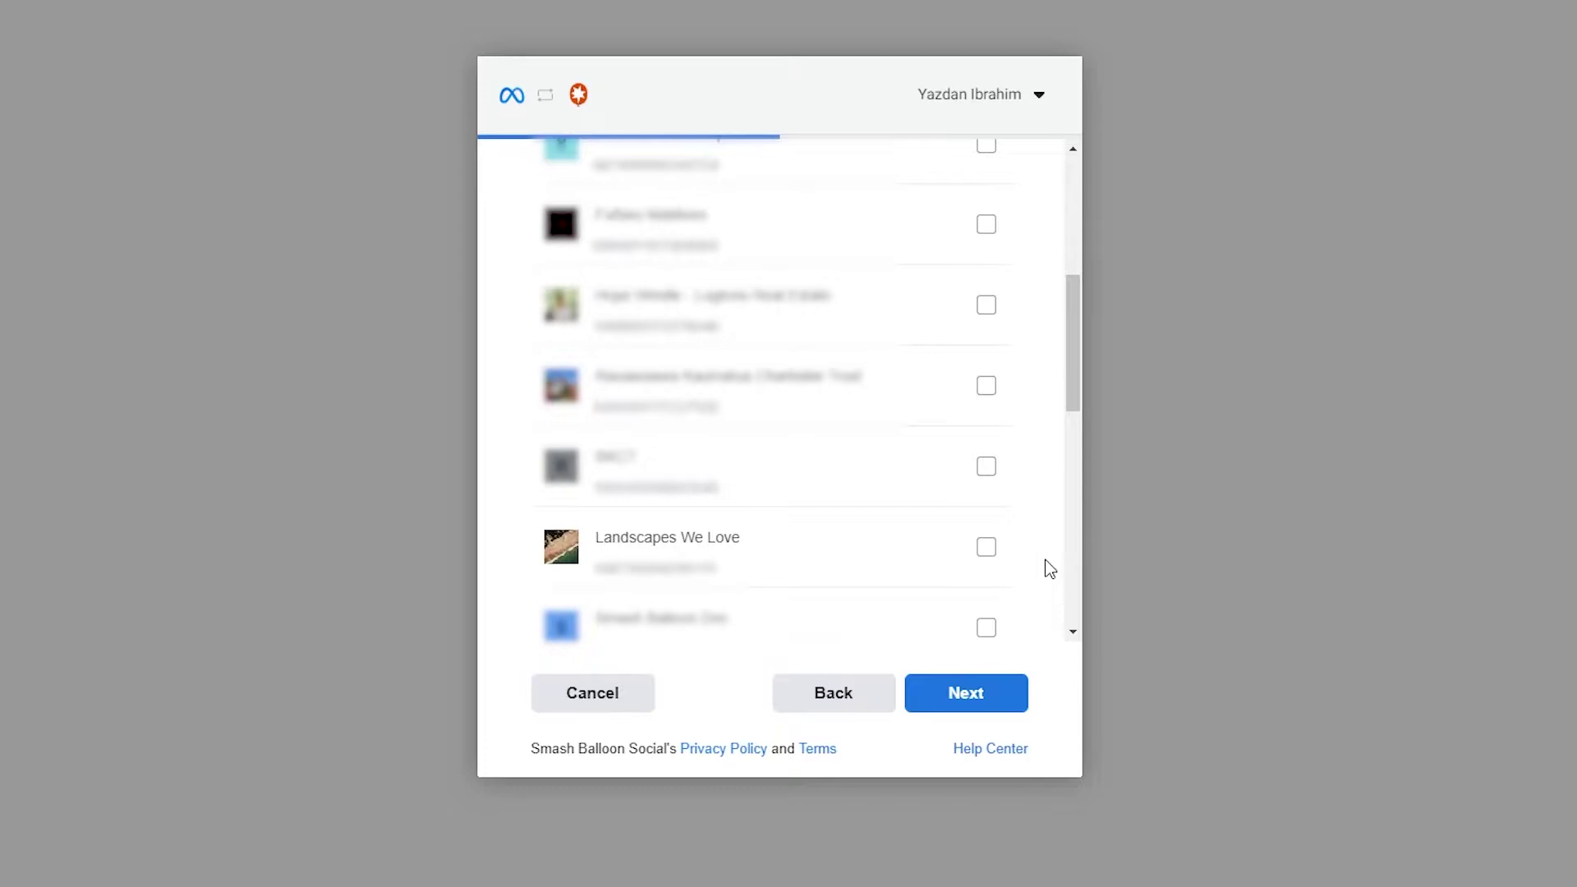
left_click(987, 551)
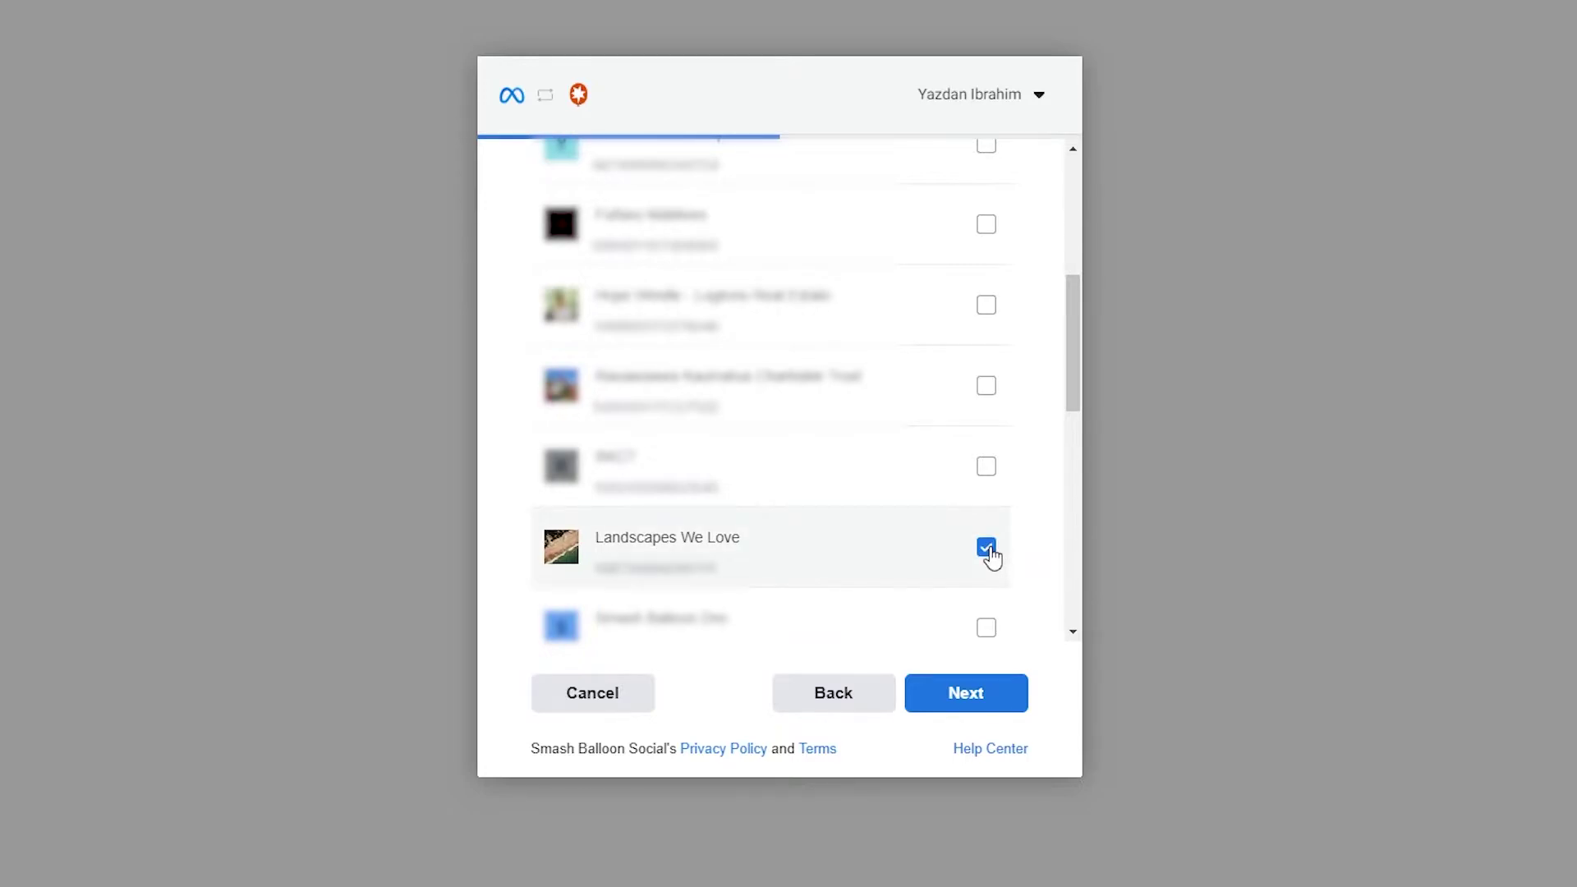
left_click(983, 697)
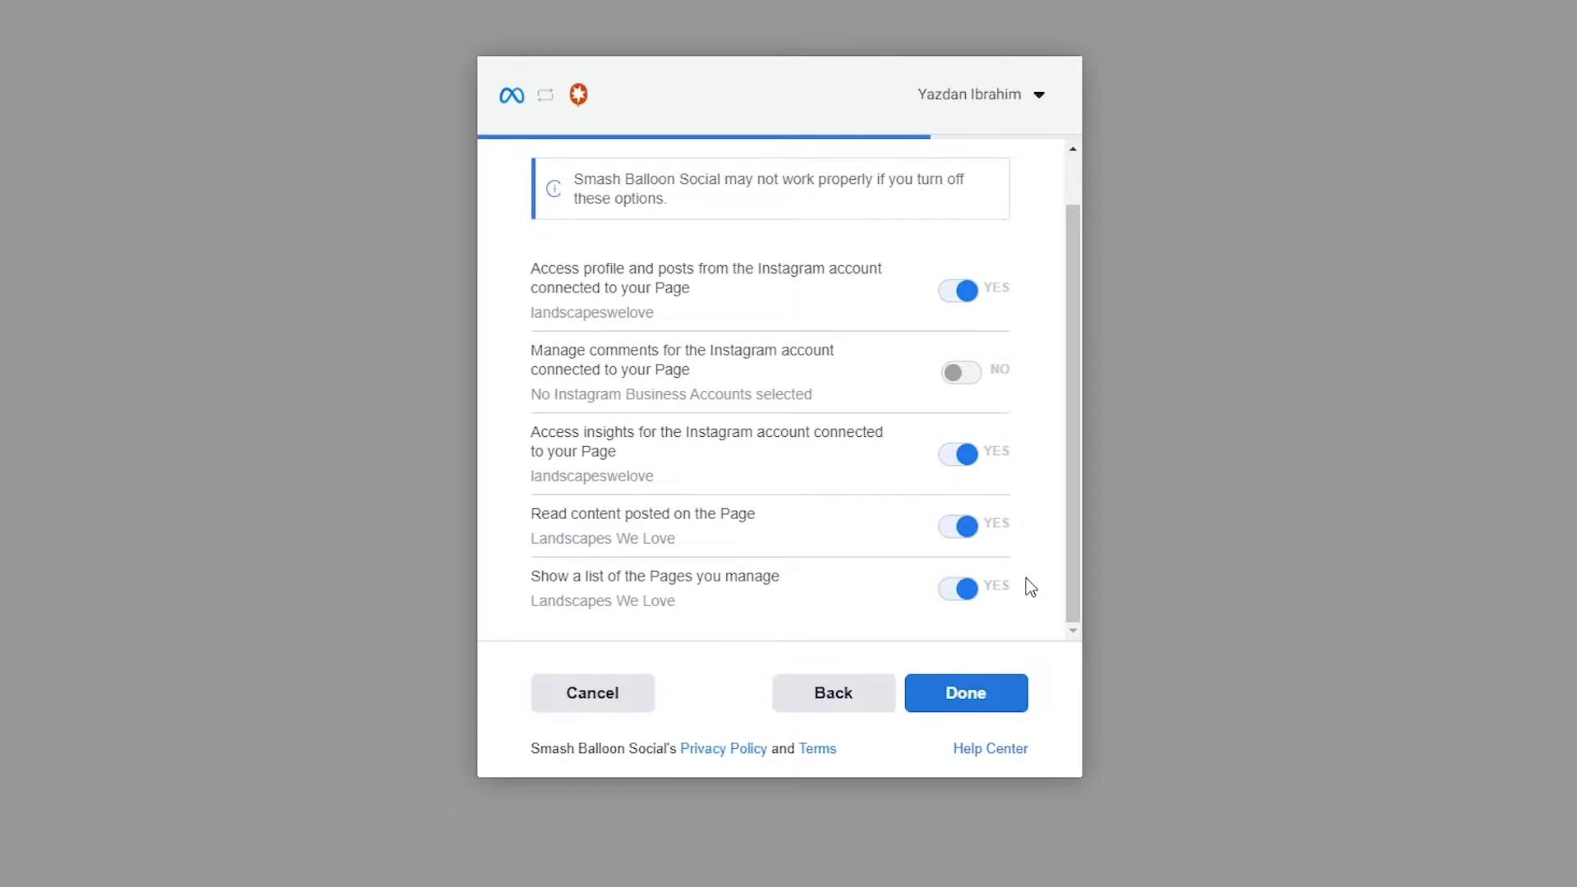
left_click(986, 697)
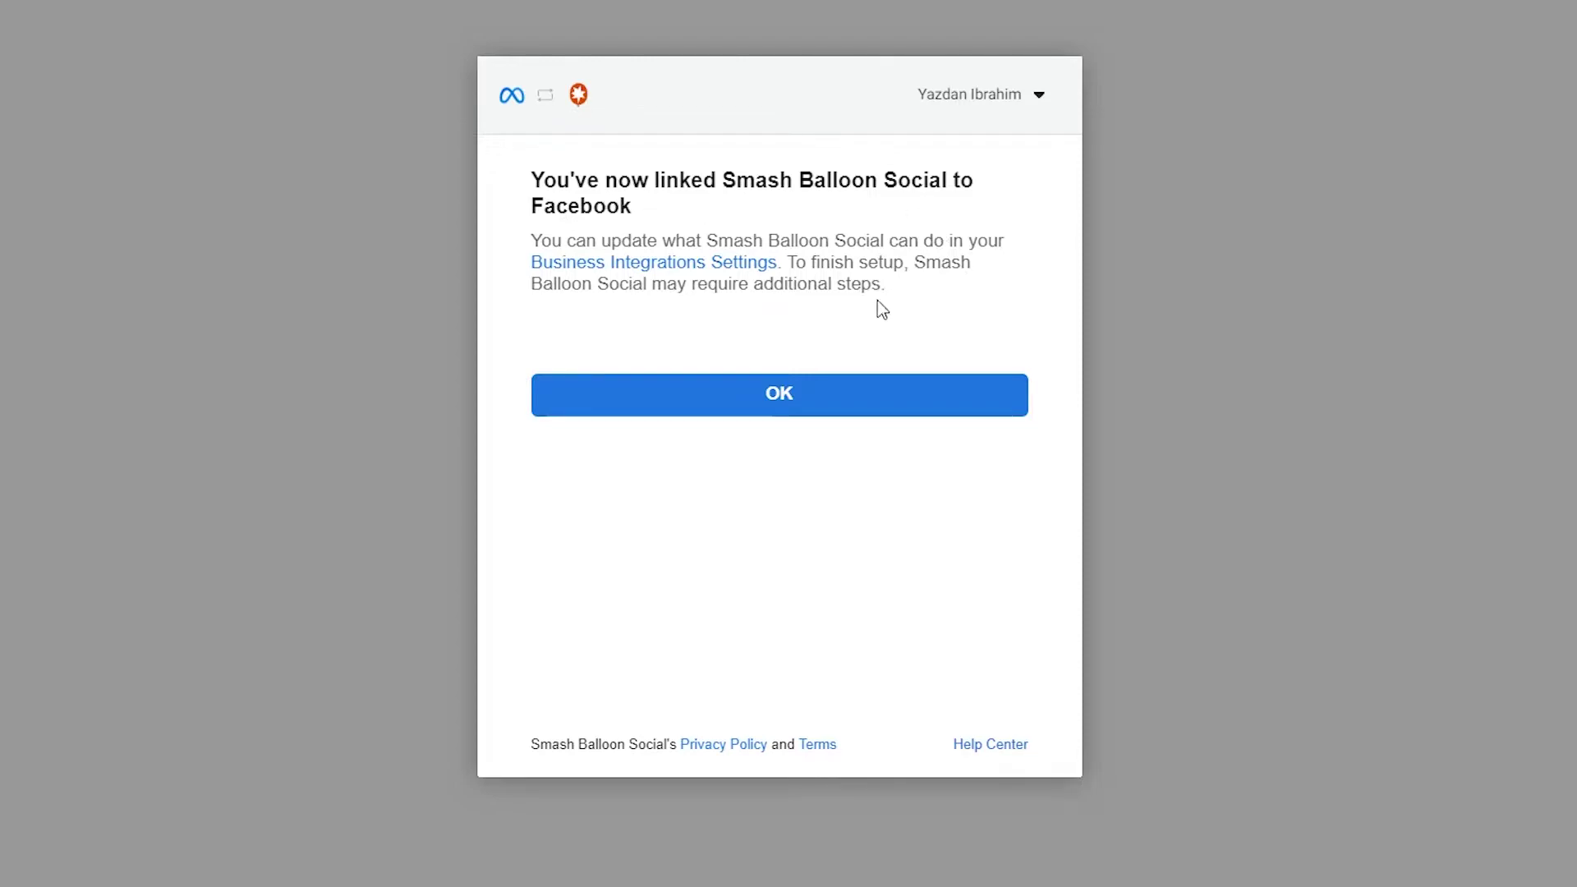
Confirm the site domain, add the landscapeswelove account, and select it as the feed's source
left_click(812, 401)
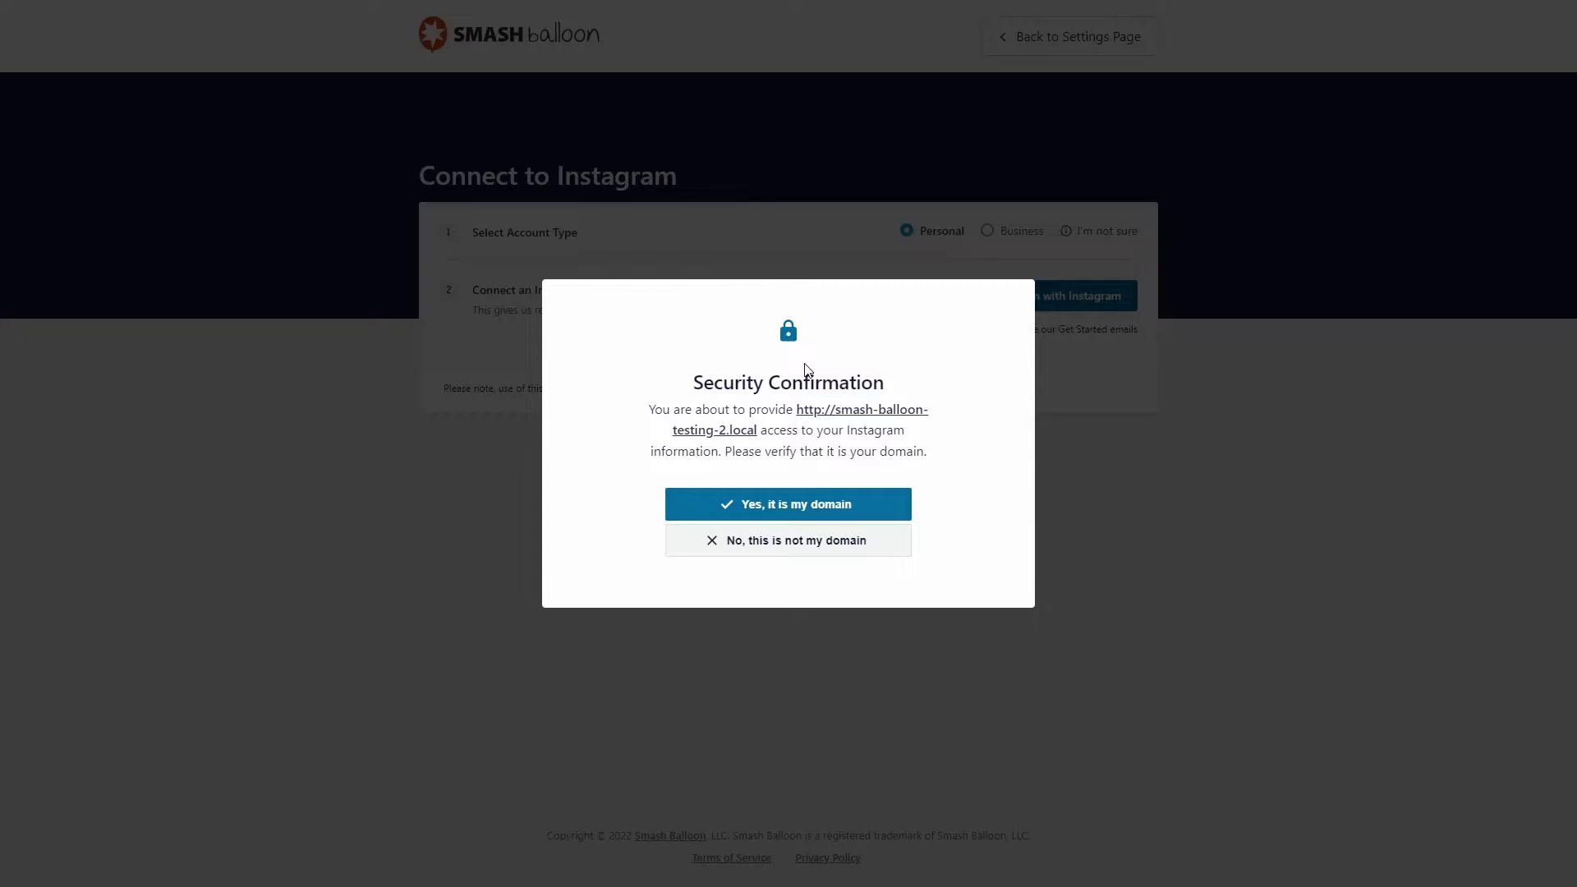
left_click(822, 507)
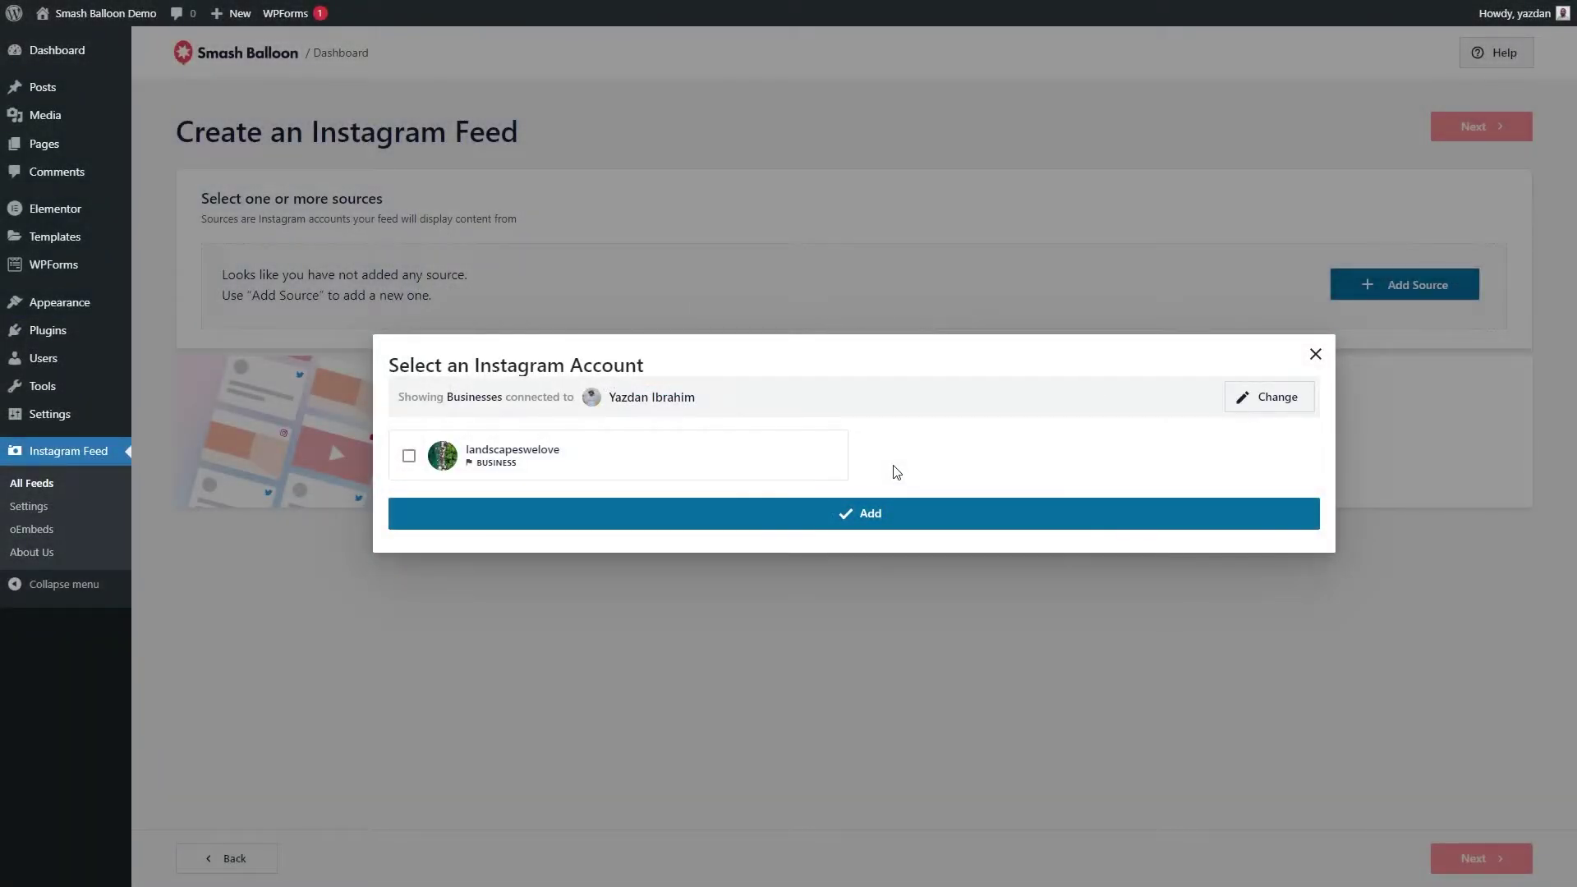
left_click(707, 465)
left_click(851, 515)
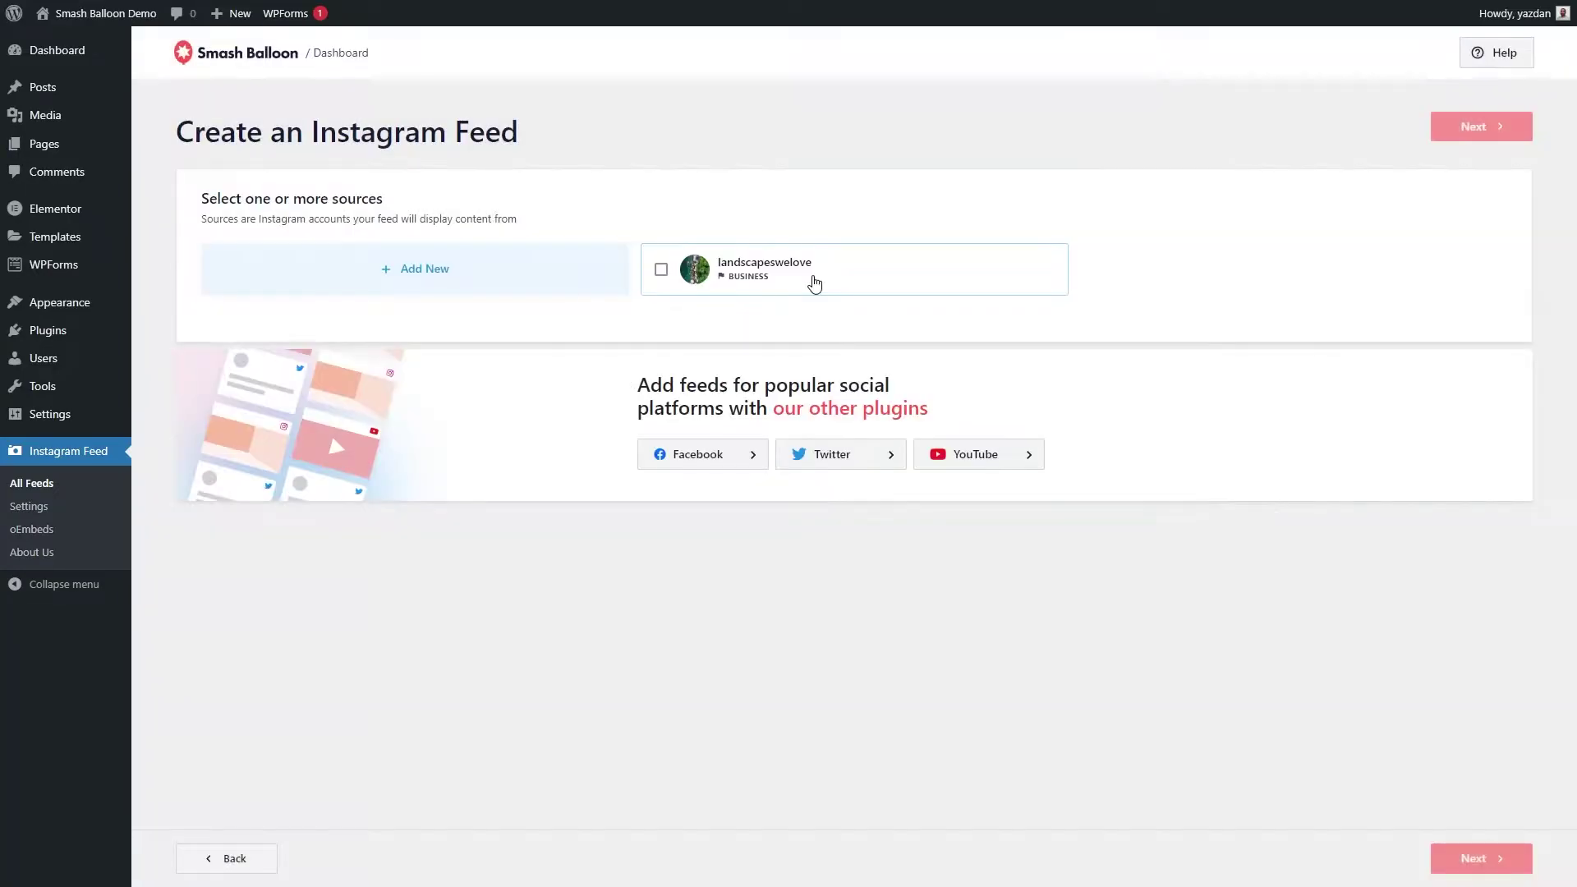
left_click(813, 282)
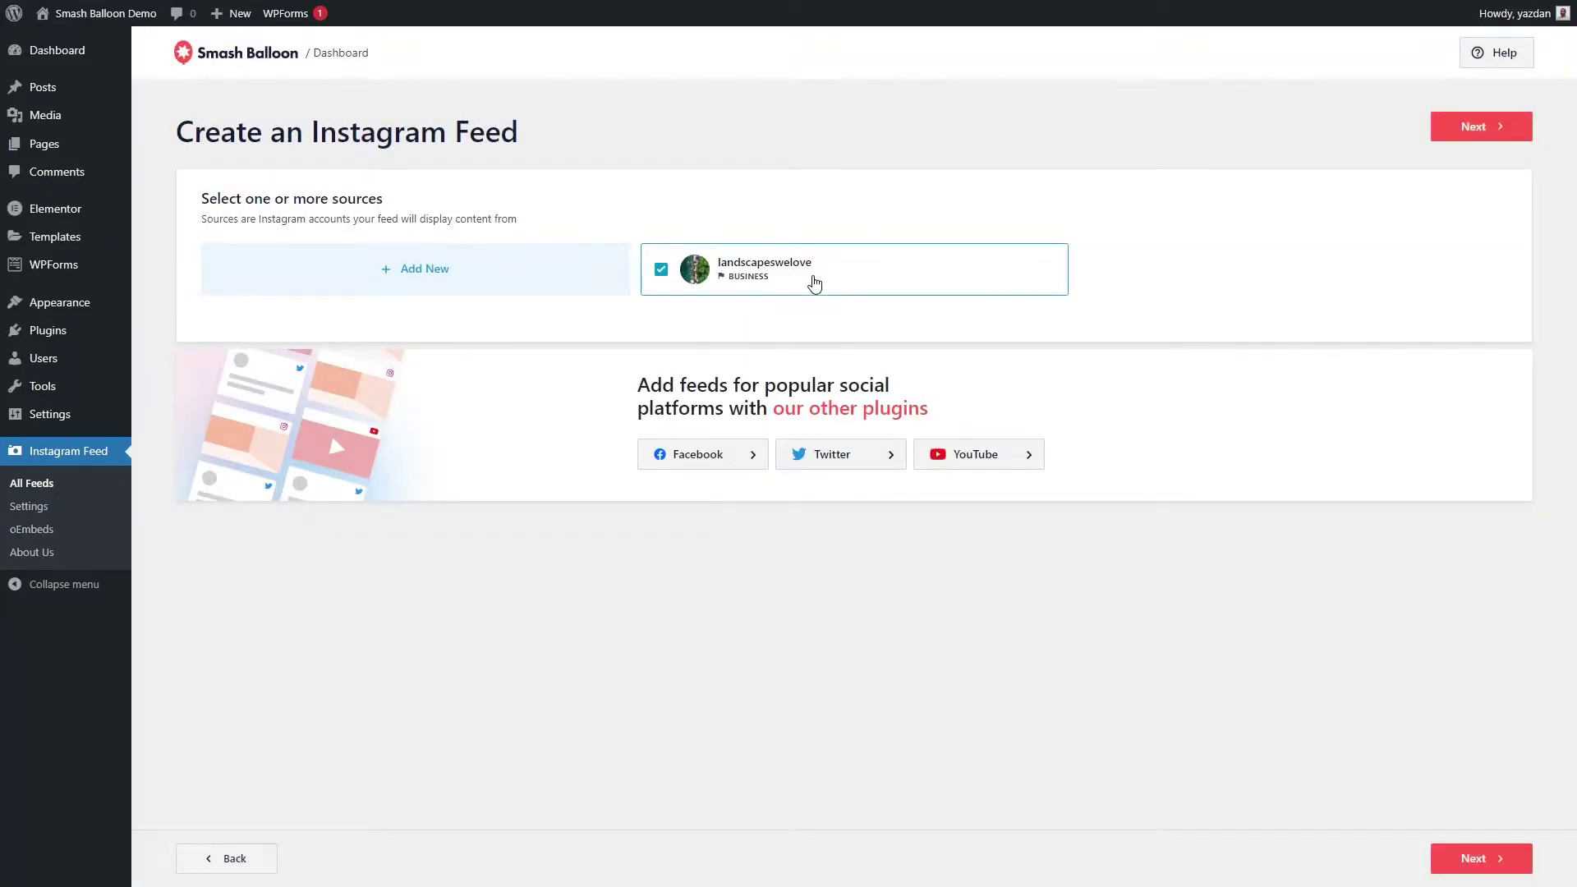
Create the feed from the Simple Row template to reach the customizer
left_click(1450, 132)
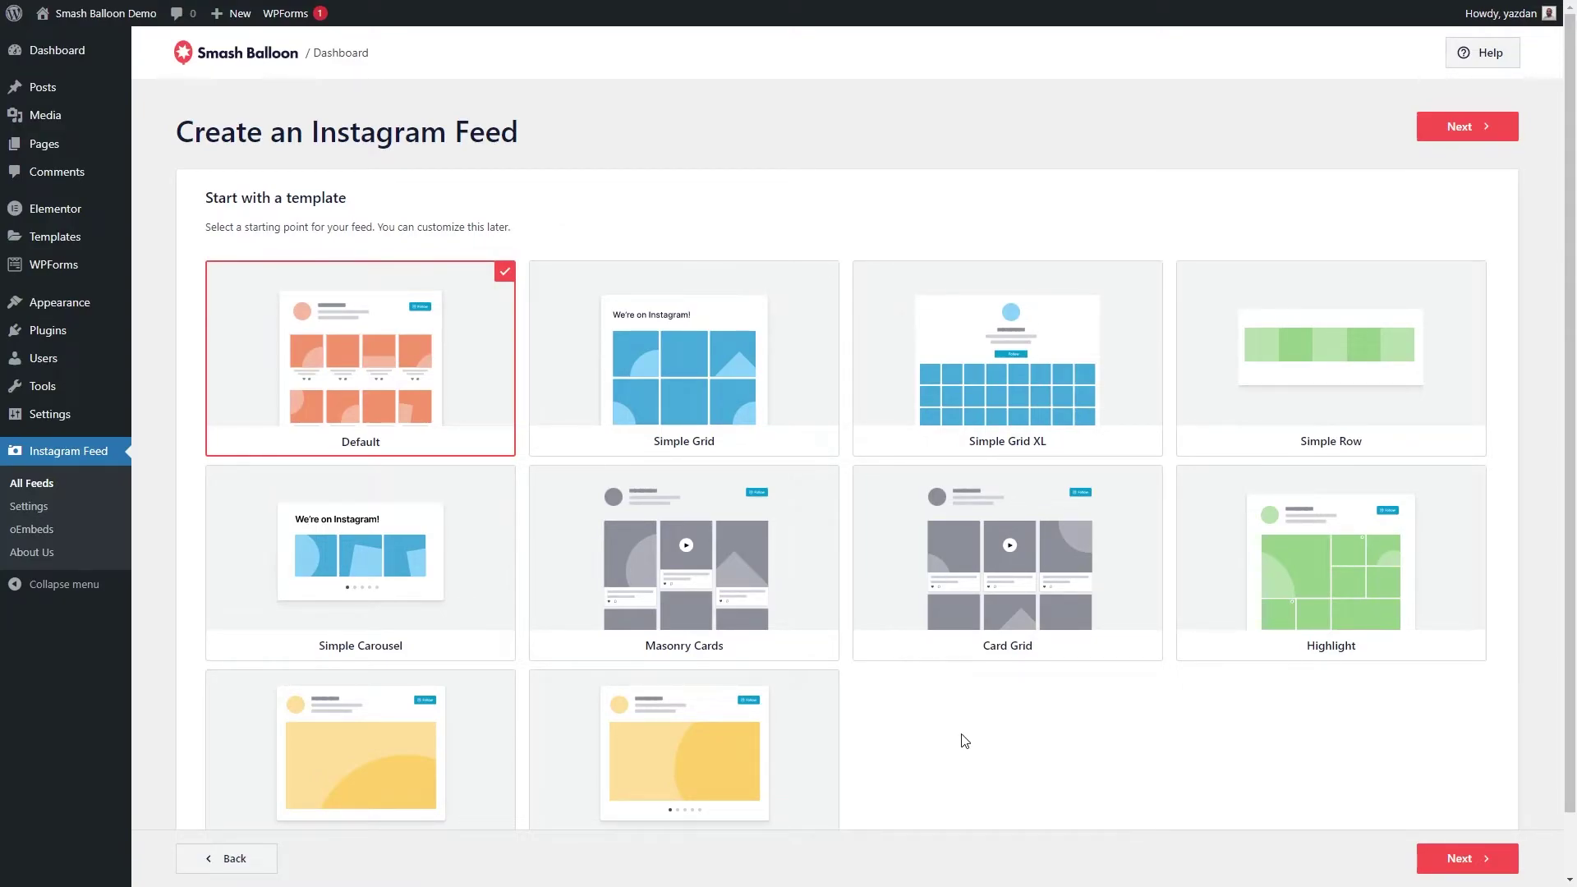
left_click(1236, 409)
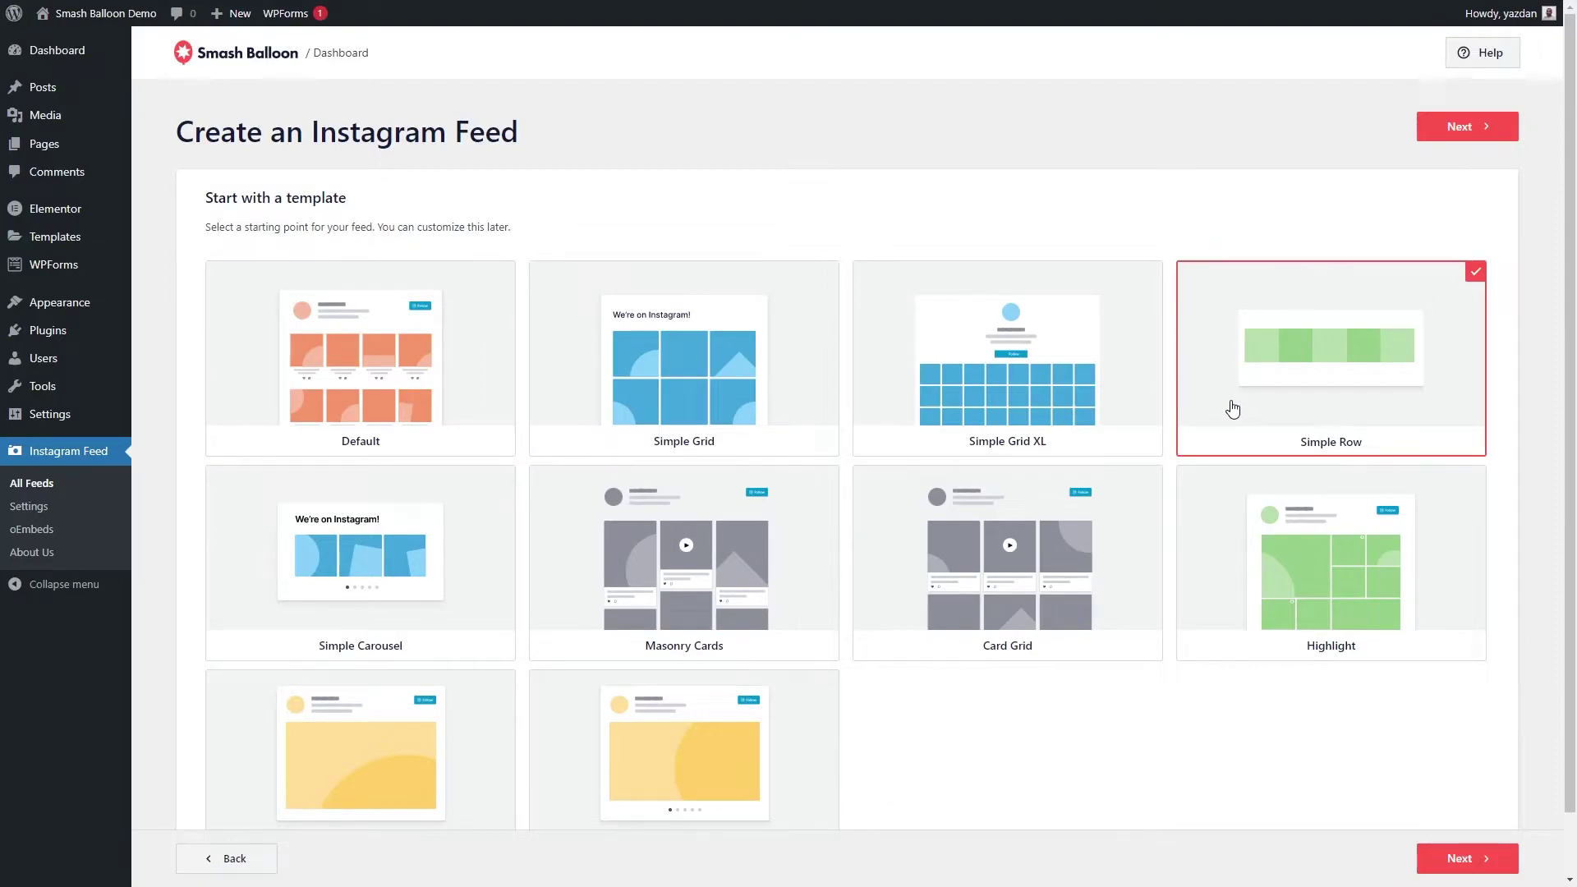
left_click(1438, 130)
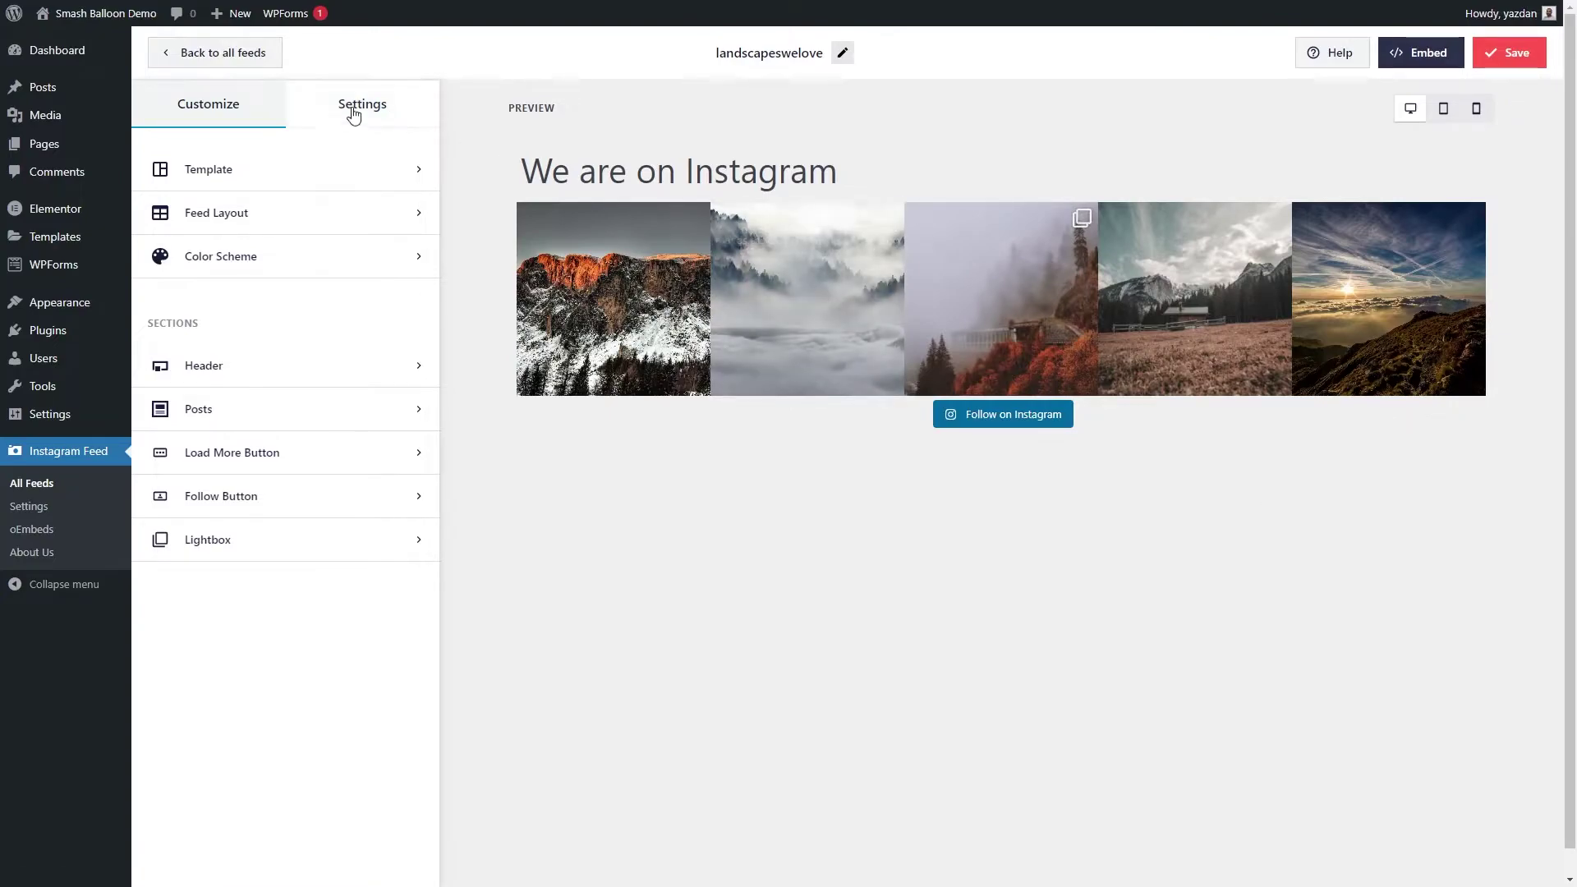
After trying other layouts, set the feed to Grid with 5 posts and 5 desktop columns, and save
left_click(269, 222)
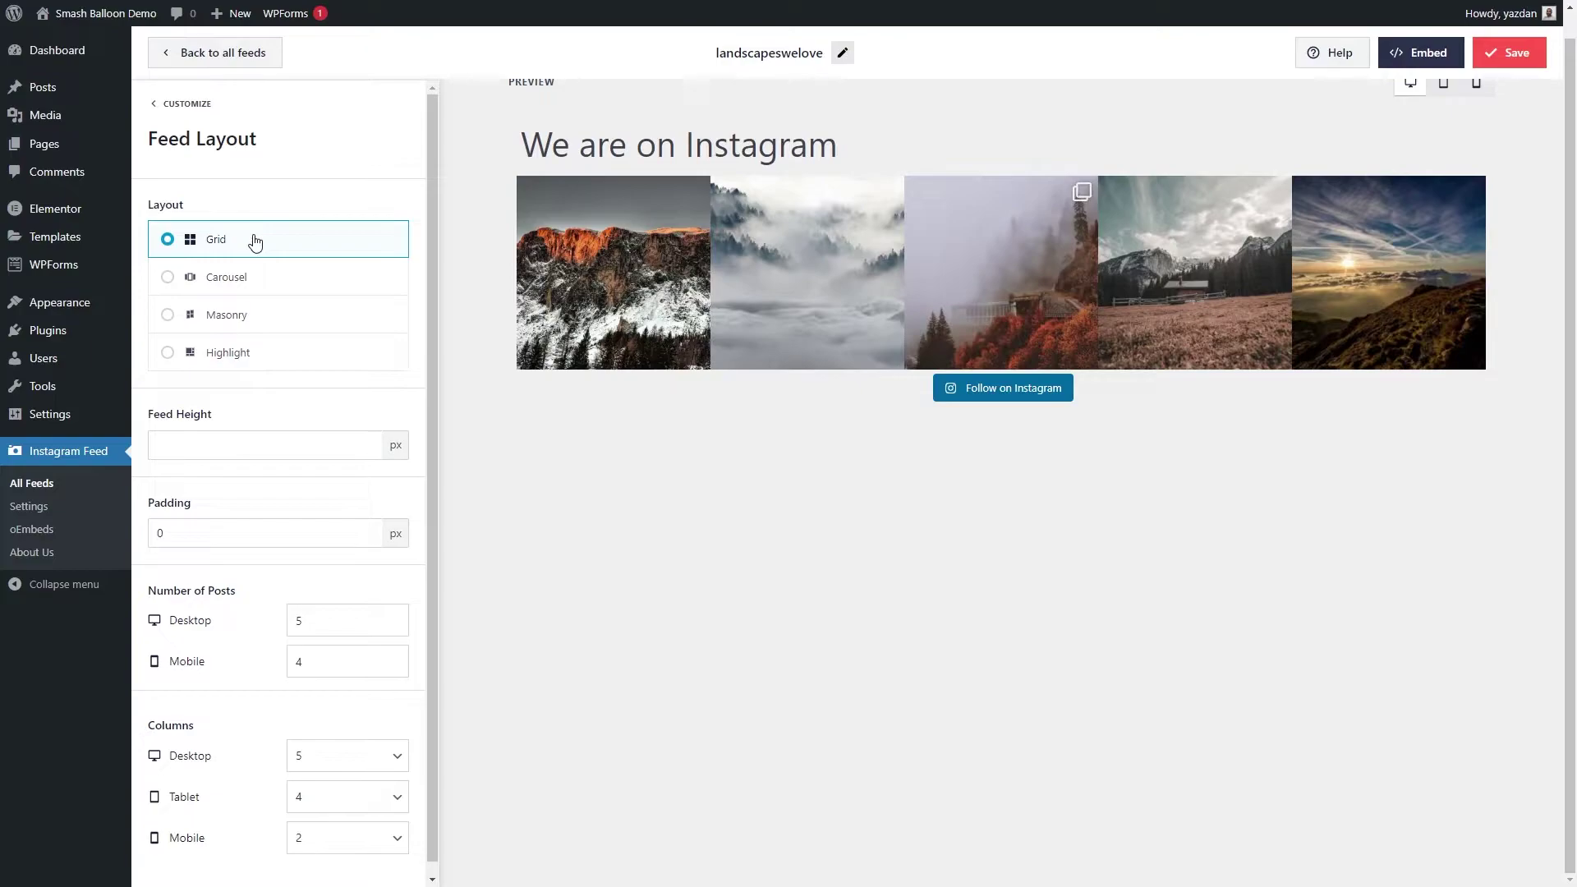
left_click(279, 276)
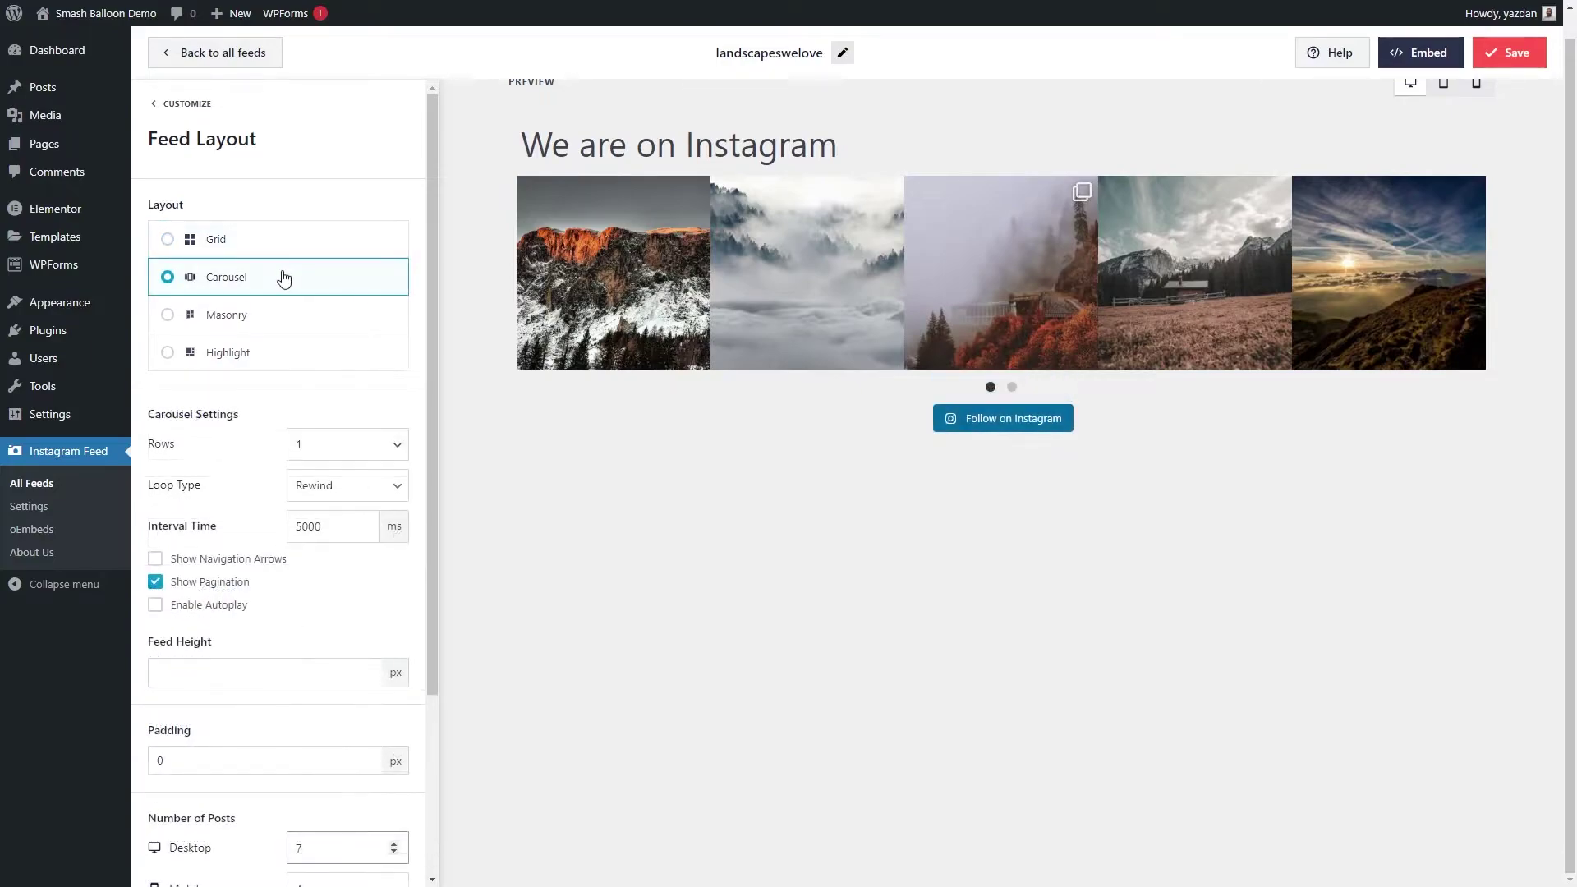
left_click(1011, 388)
left_click(991, 388)
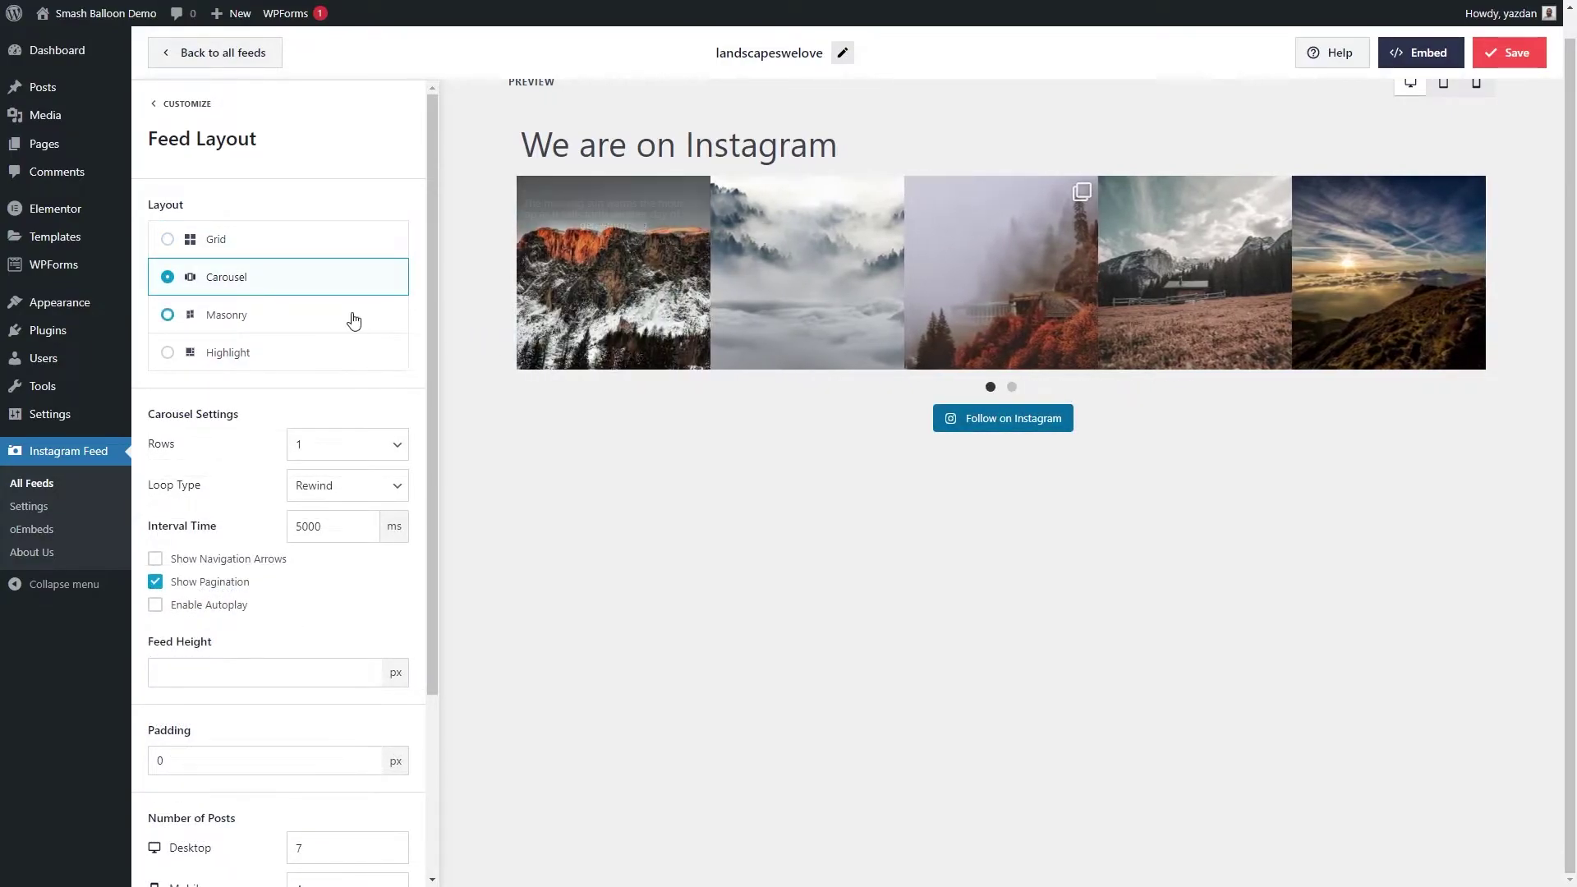
left_click(354, 319)
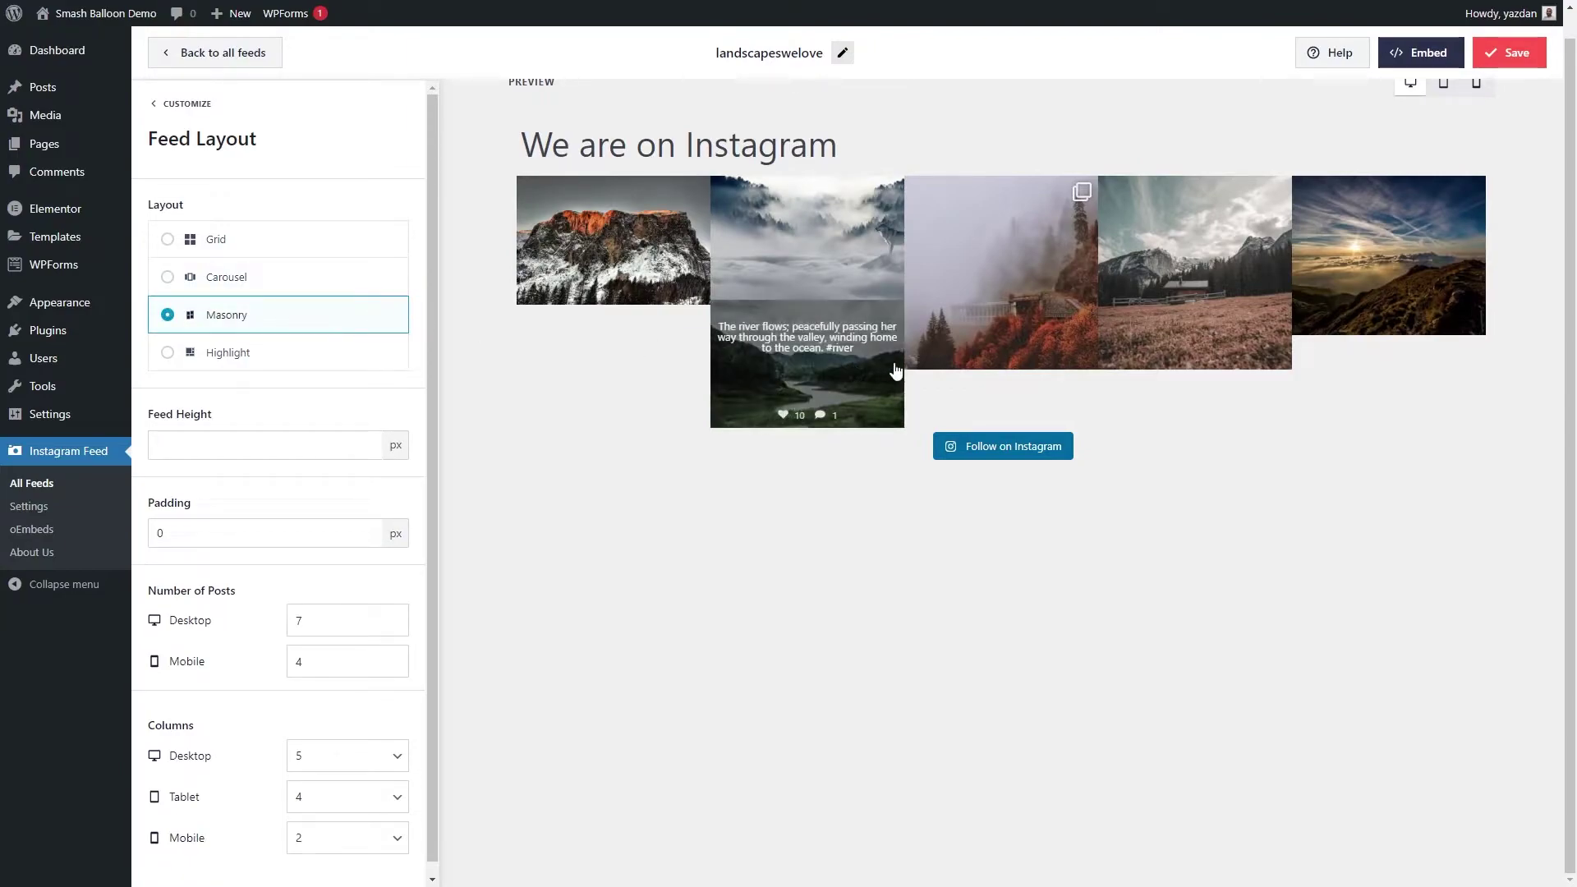
left_click(298, 352)
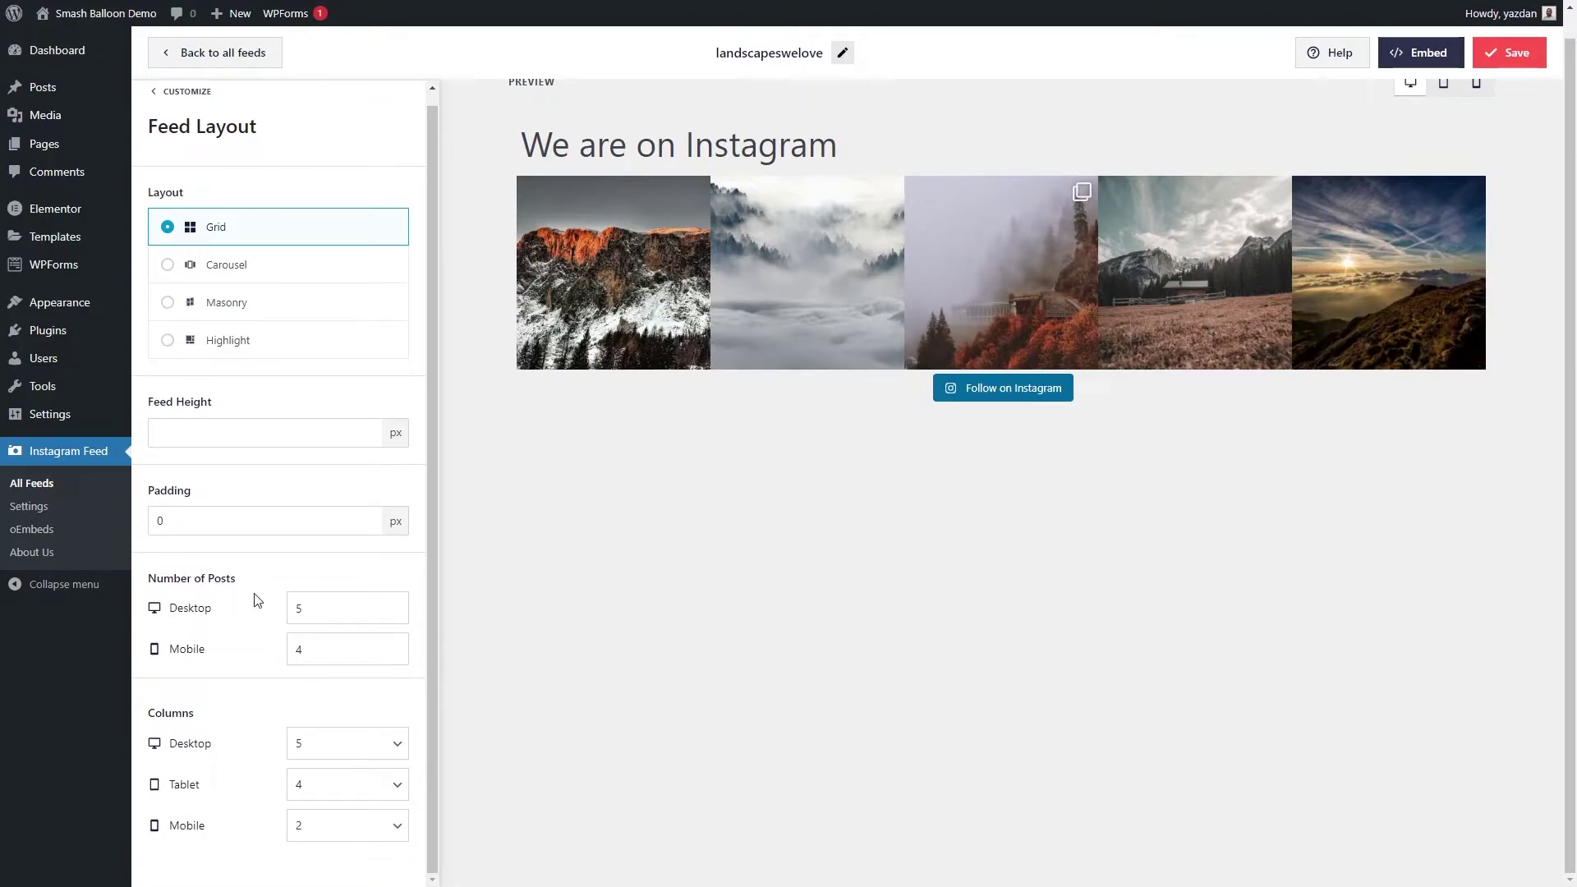
left_click(398, 747)
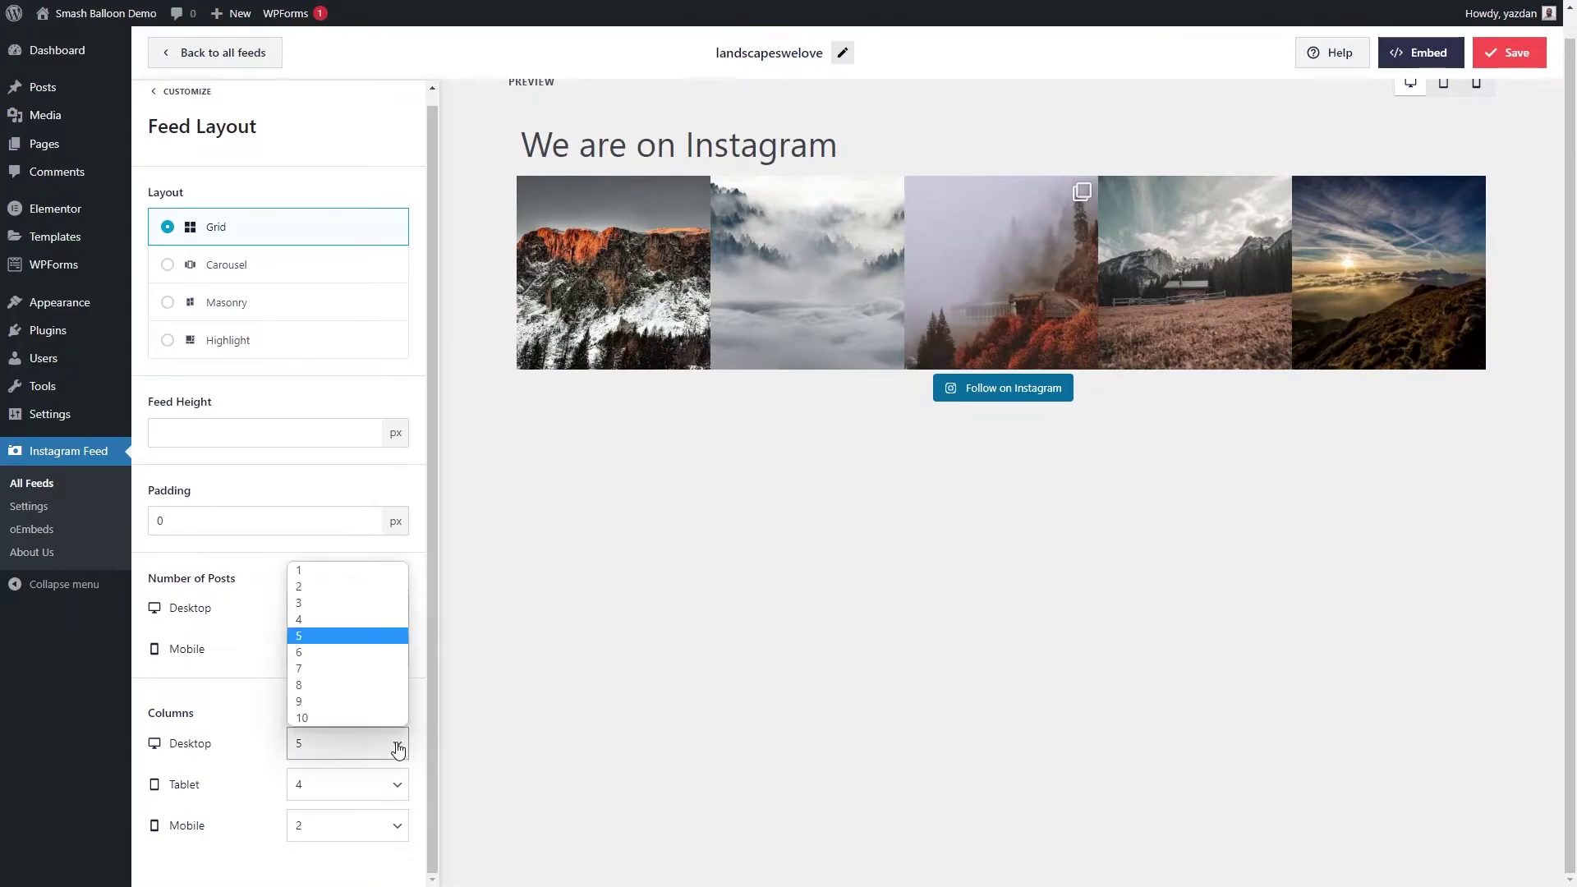
left_click(398, 745)
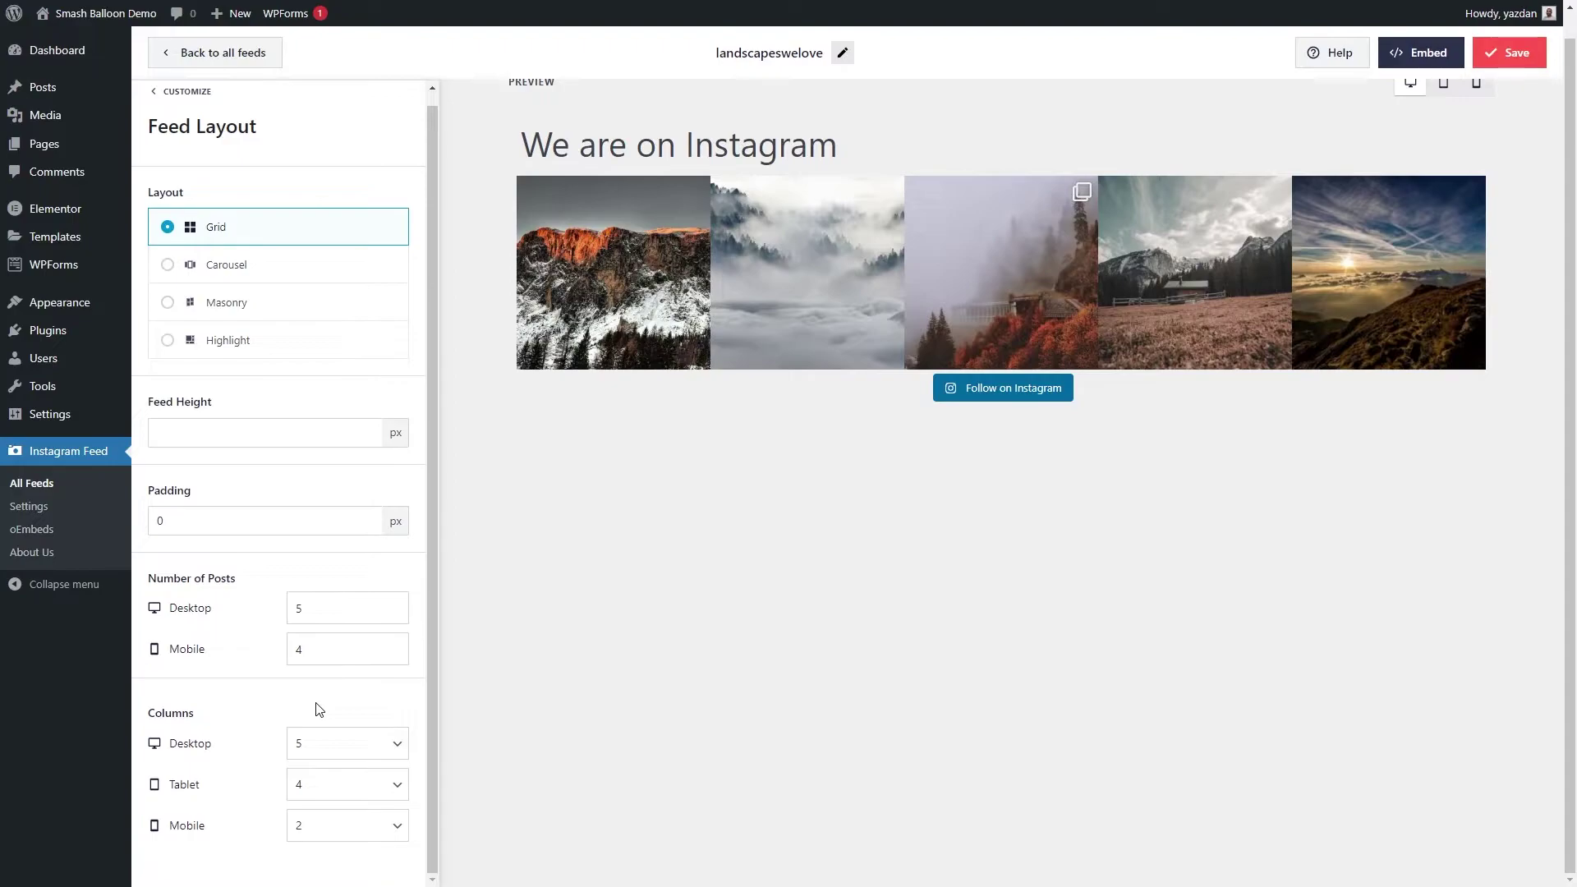
left_click(1510, 65)
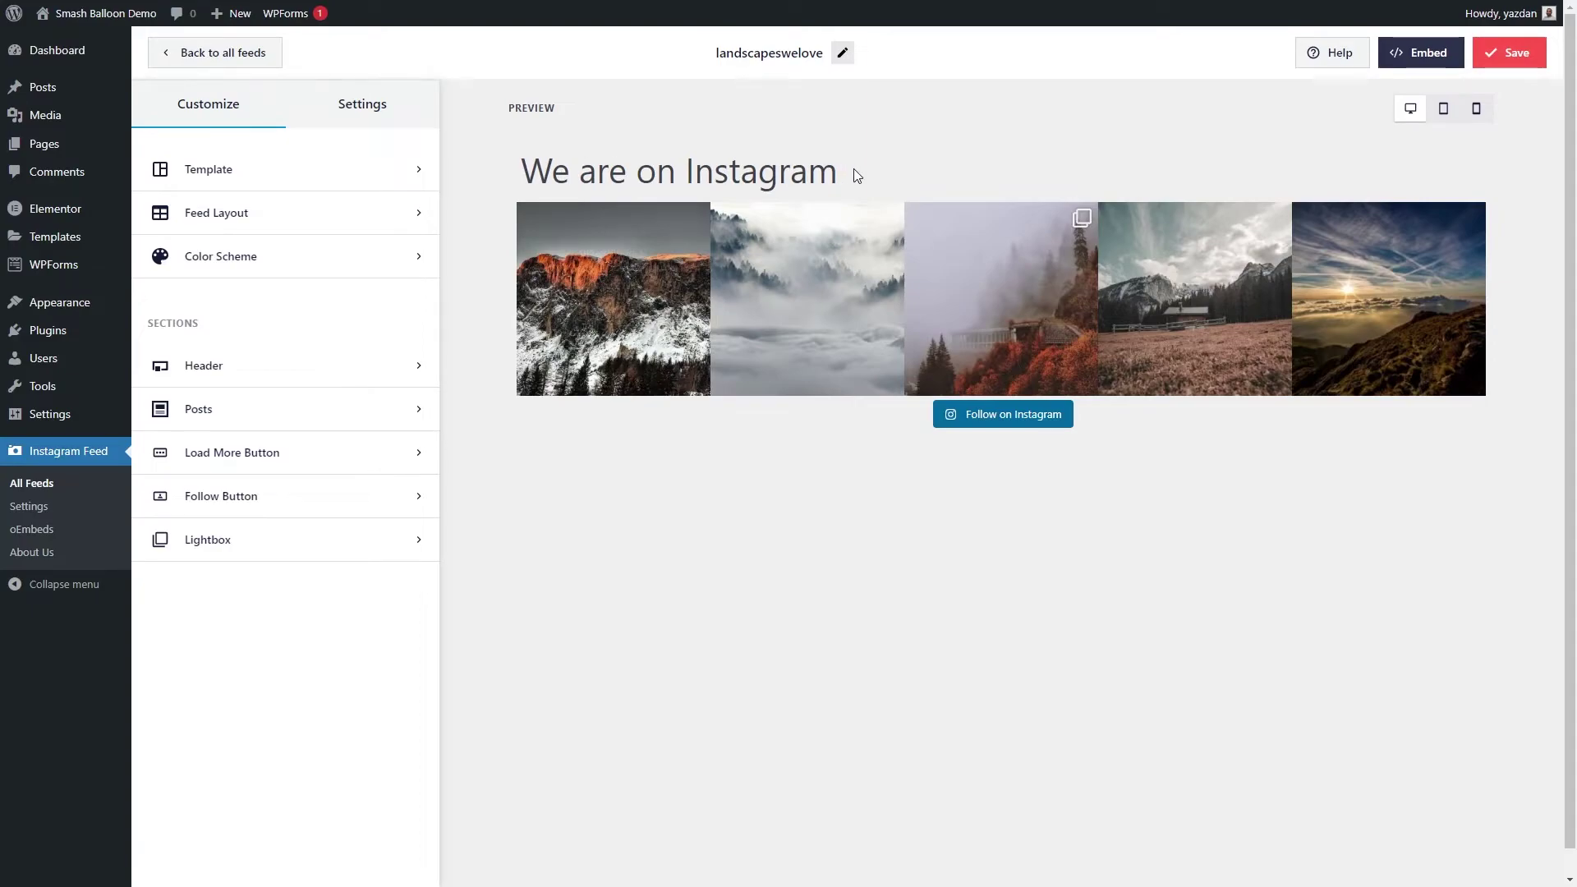
Preview the Standard, Boxed and Centered header styles, then switch the feed header off
left_click(306, 366)
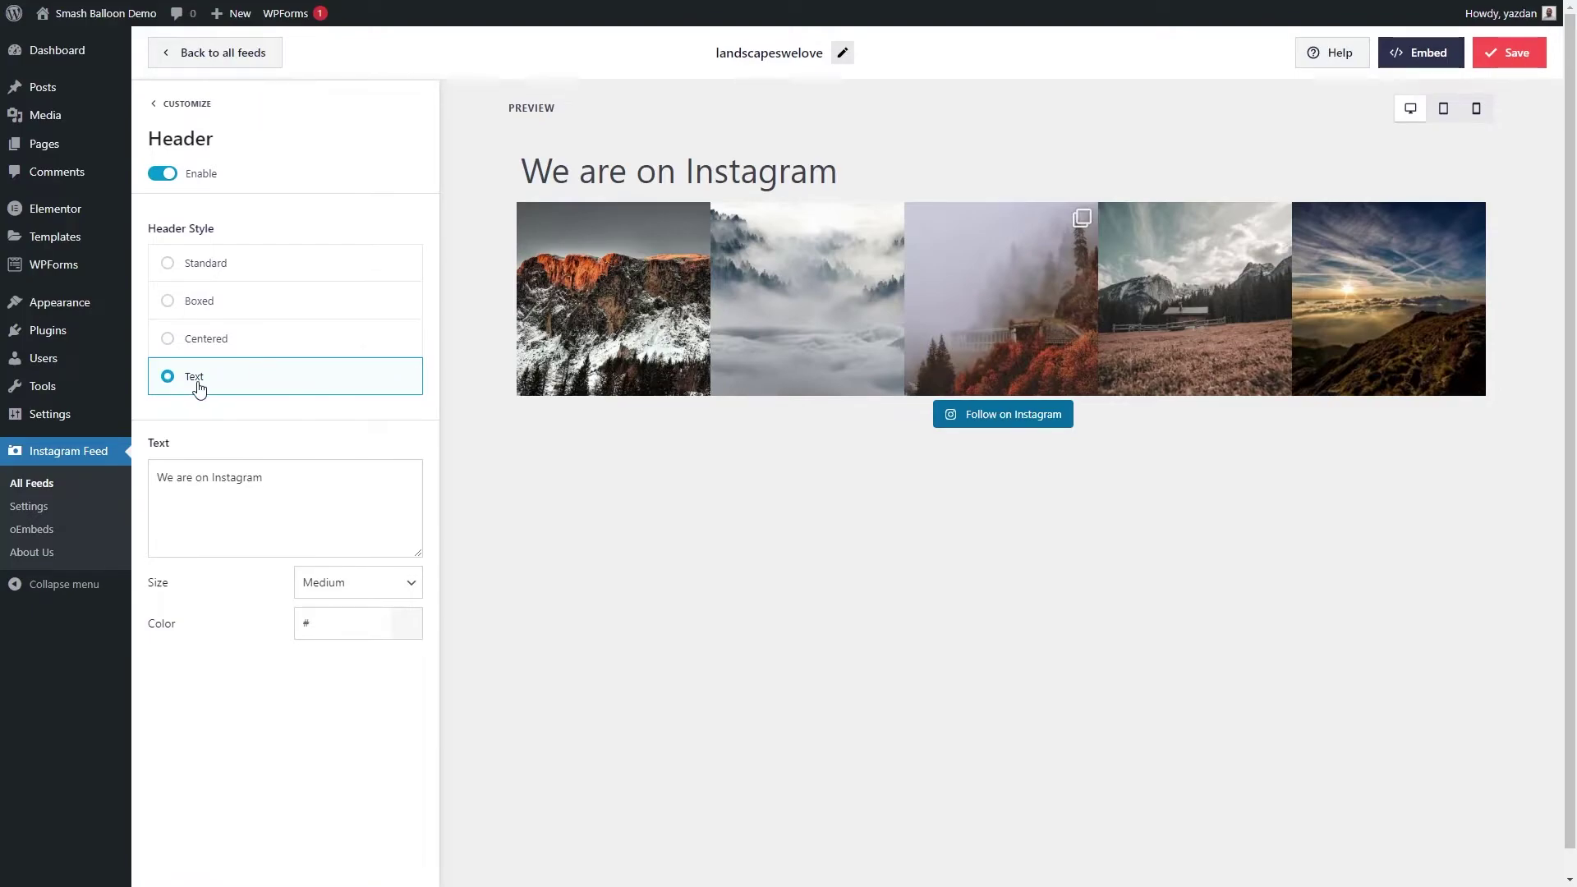
left_click(303, 267)
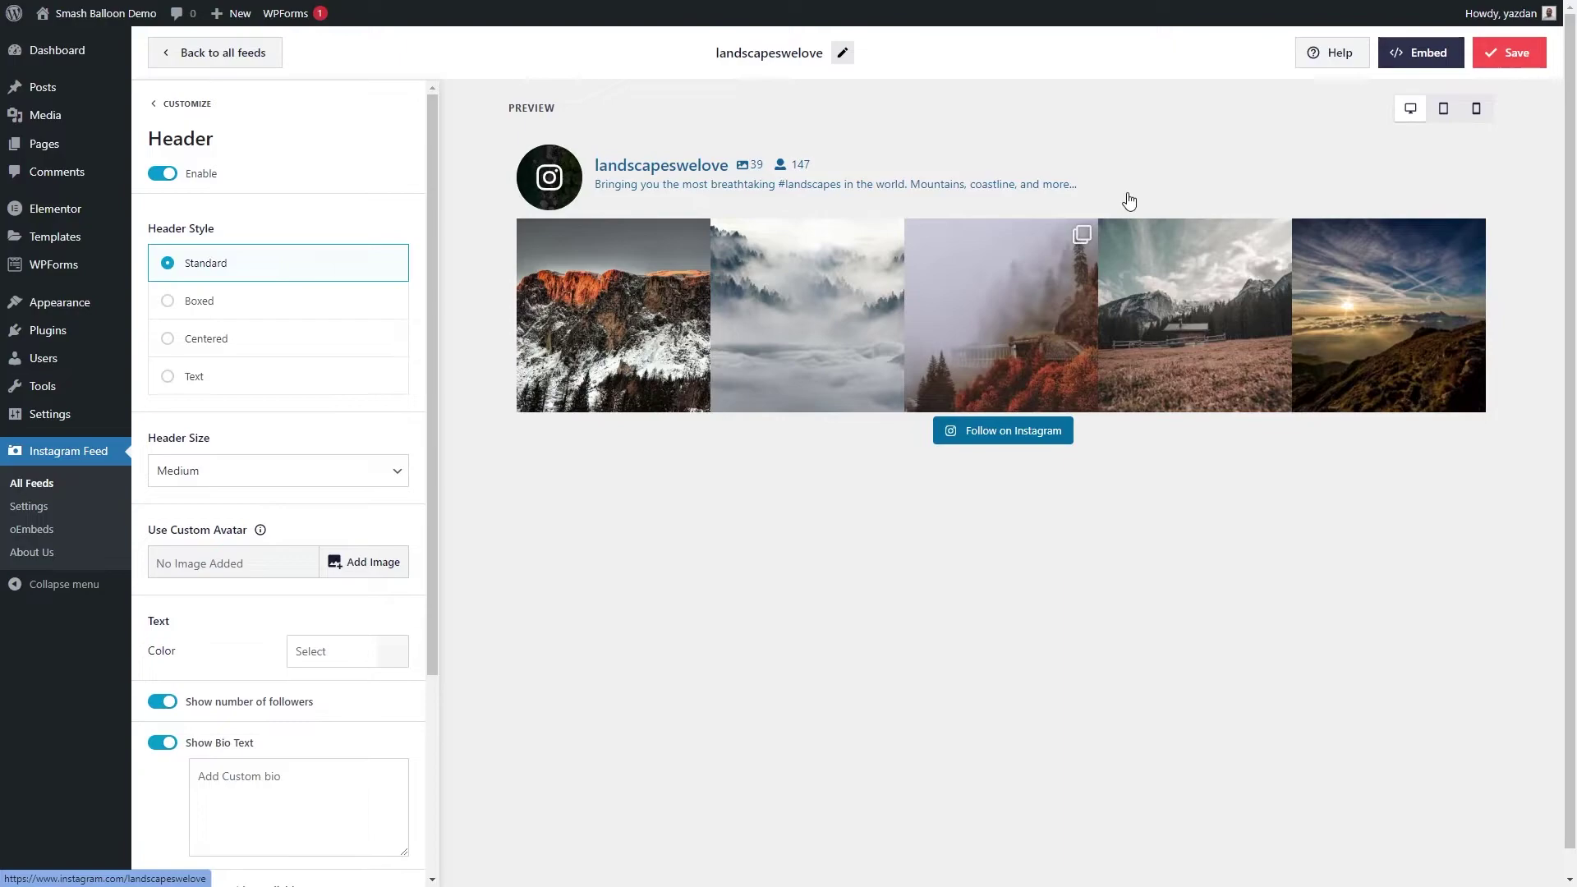
left_click(296, 302)
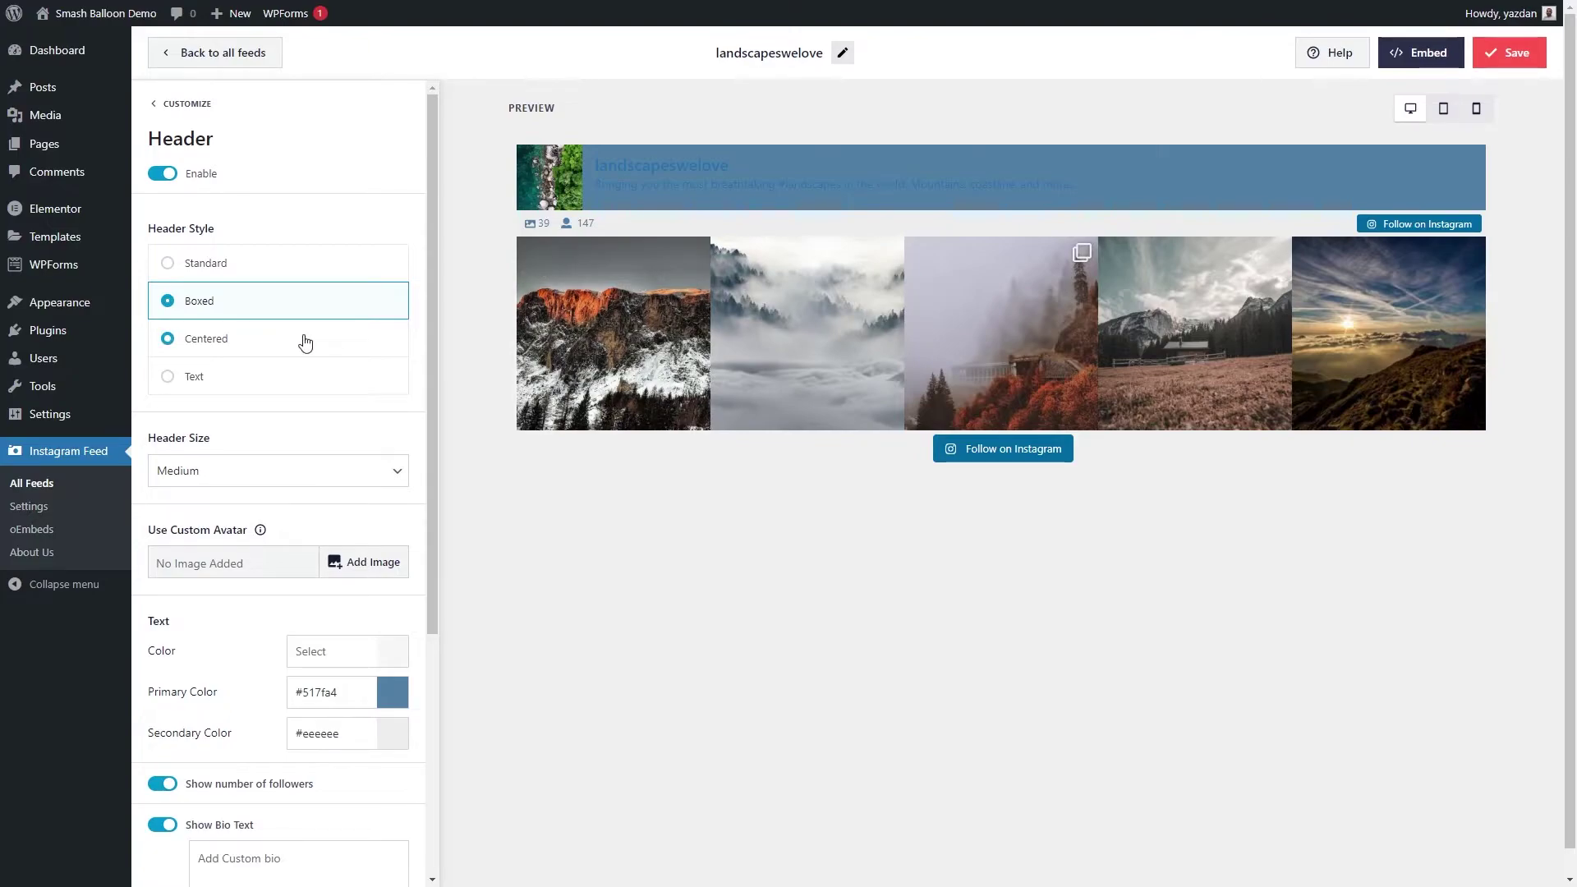
left_click(305, 343)
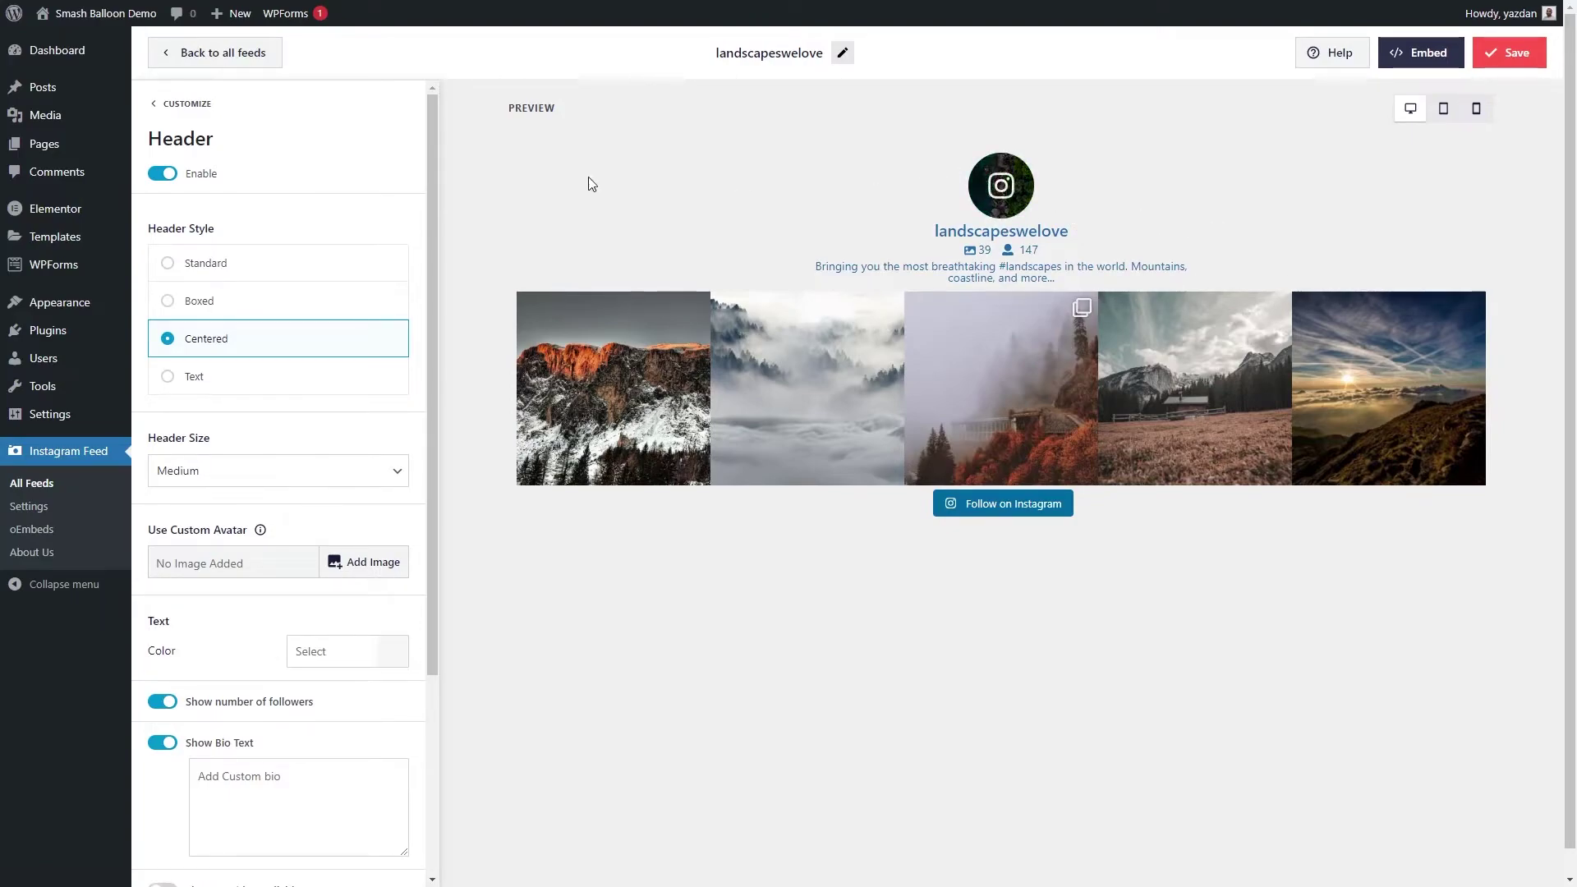
left_click(167, 175)
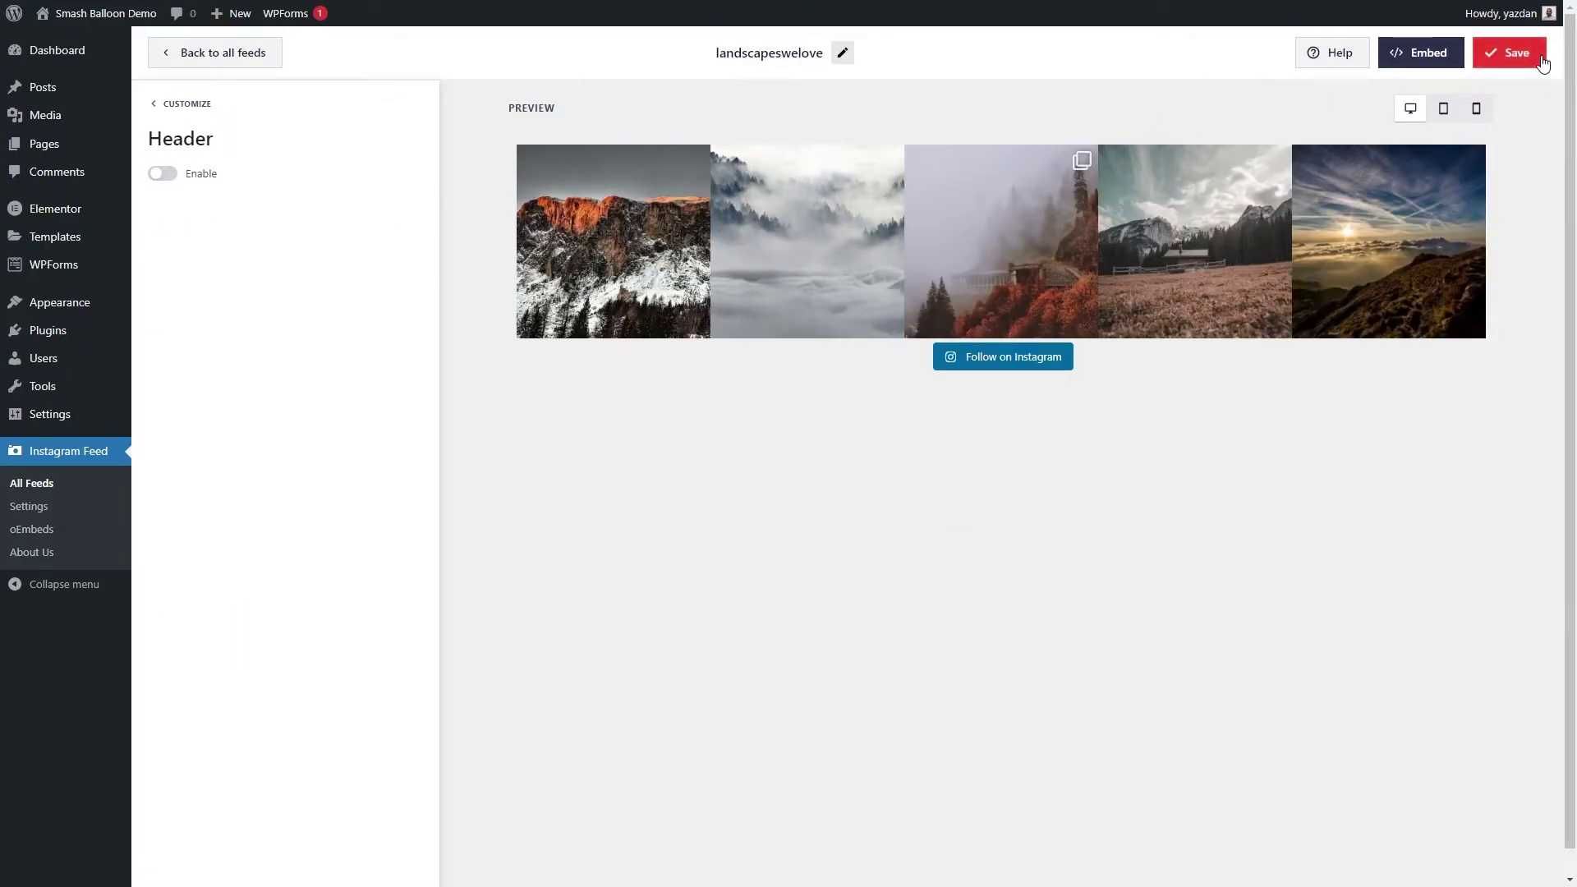
Save the feed, set the Follow button background to #FFC104, and save again
left_click(1511, 54)
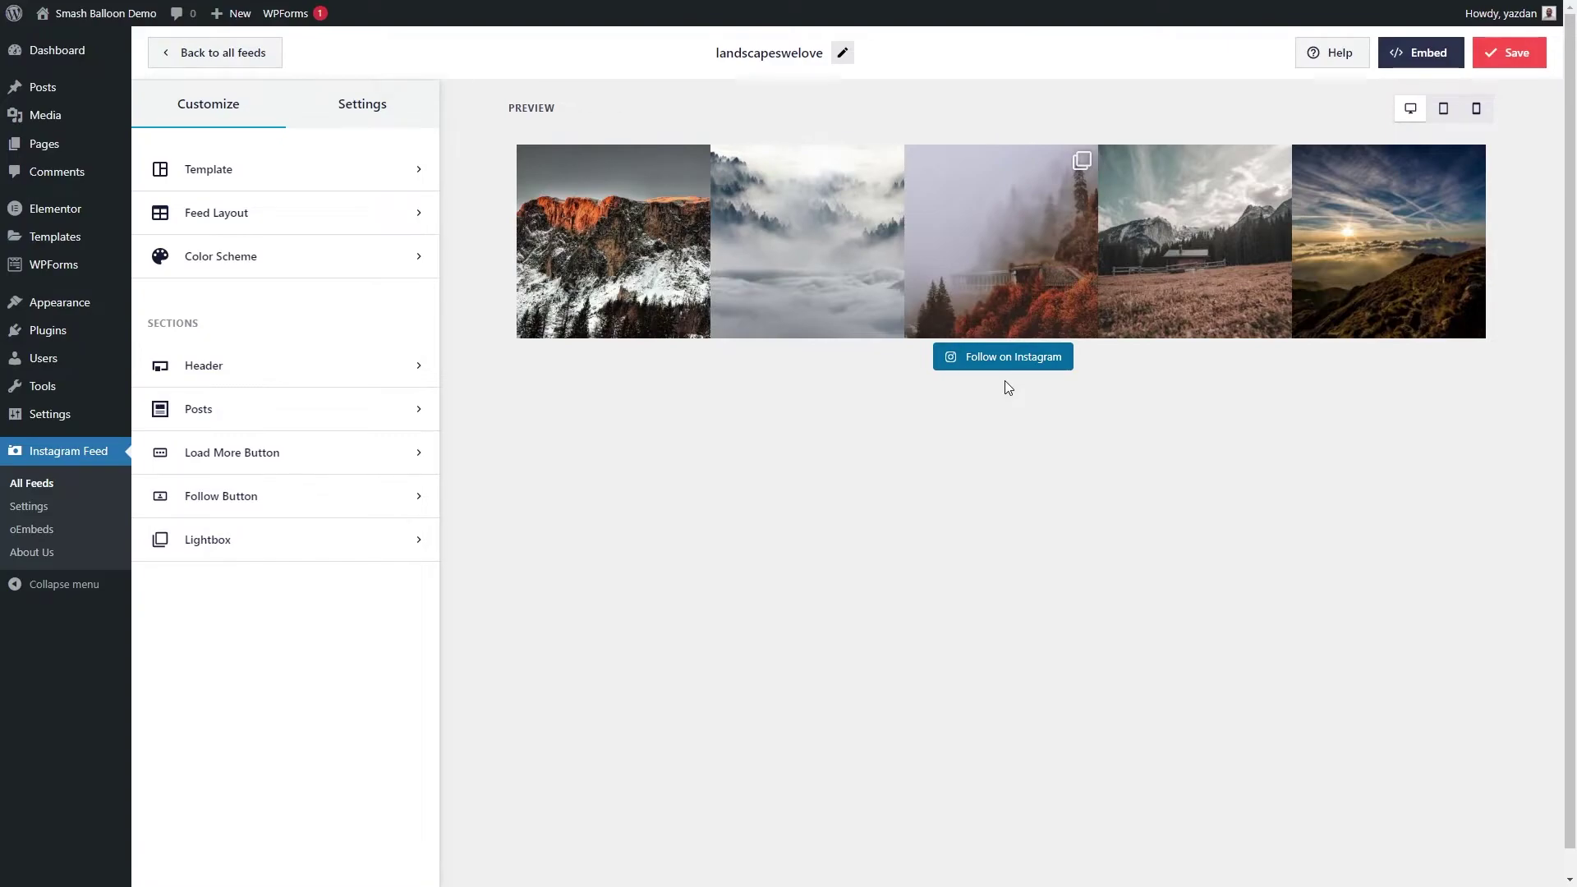
left_click(342, 505)
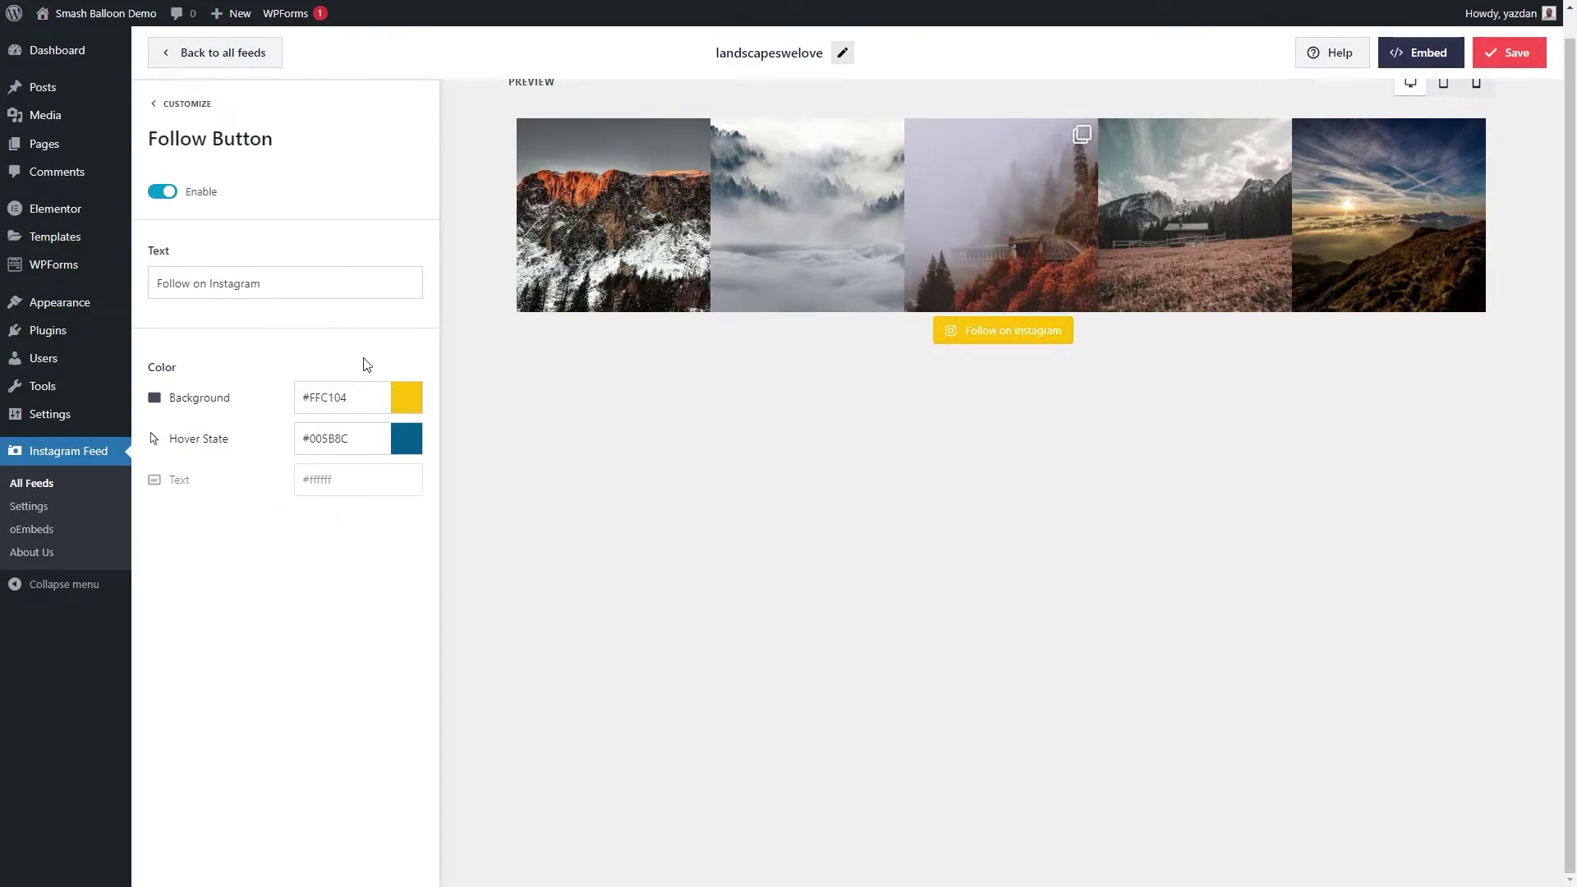
left_click(1484, 56)
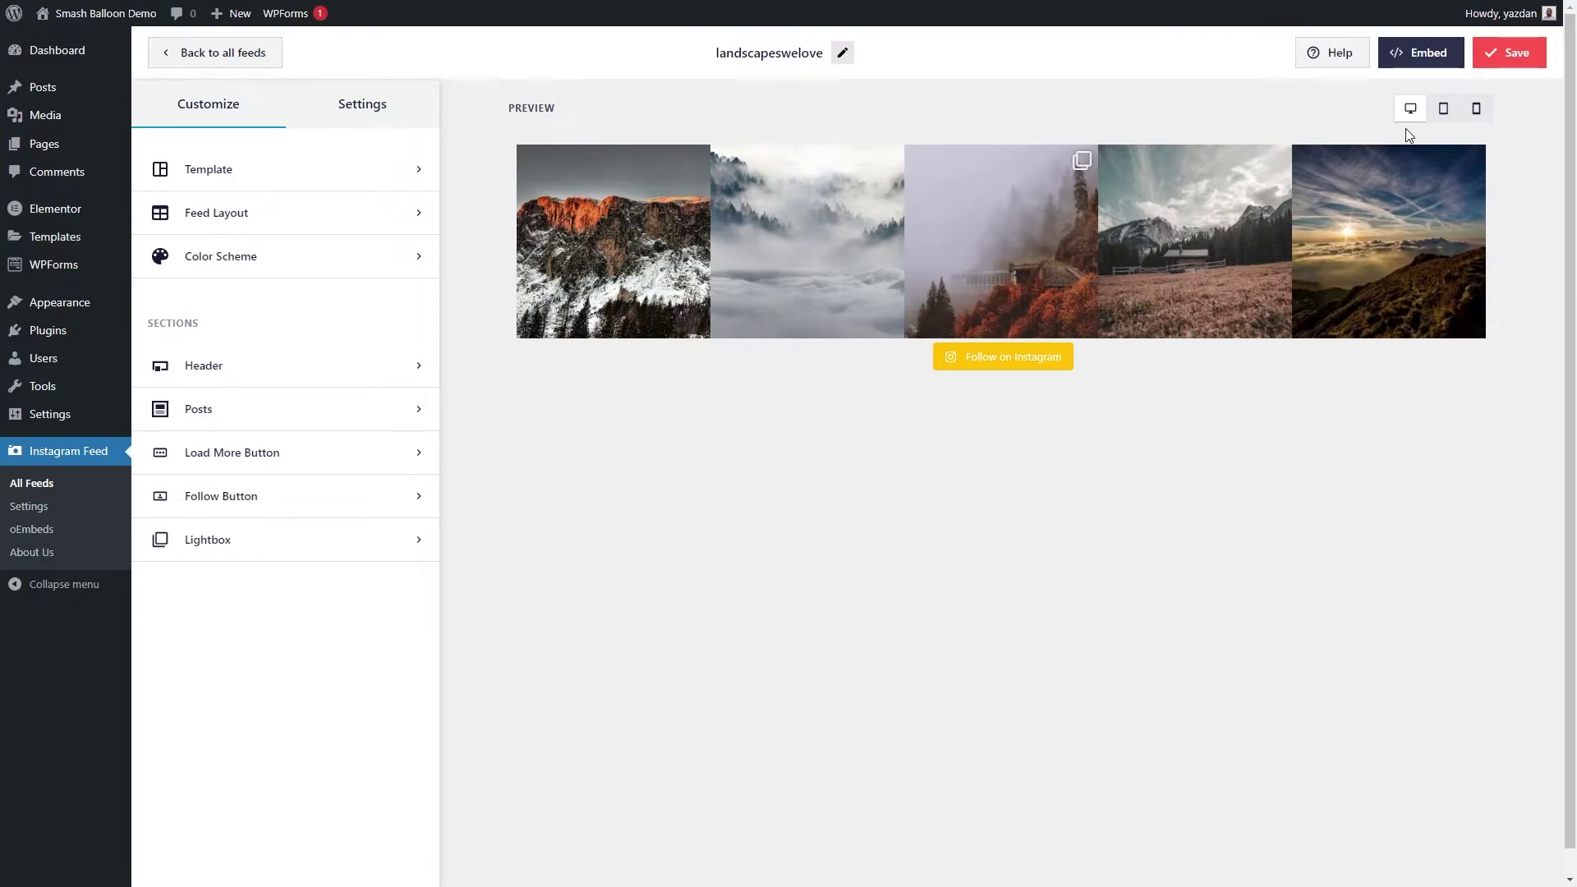
Preview the feed on tablet and phone, copy its embed shortcode, and head to the Widgets screen
left_click(1442, 110)
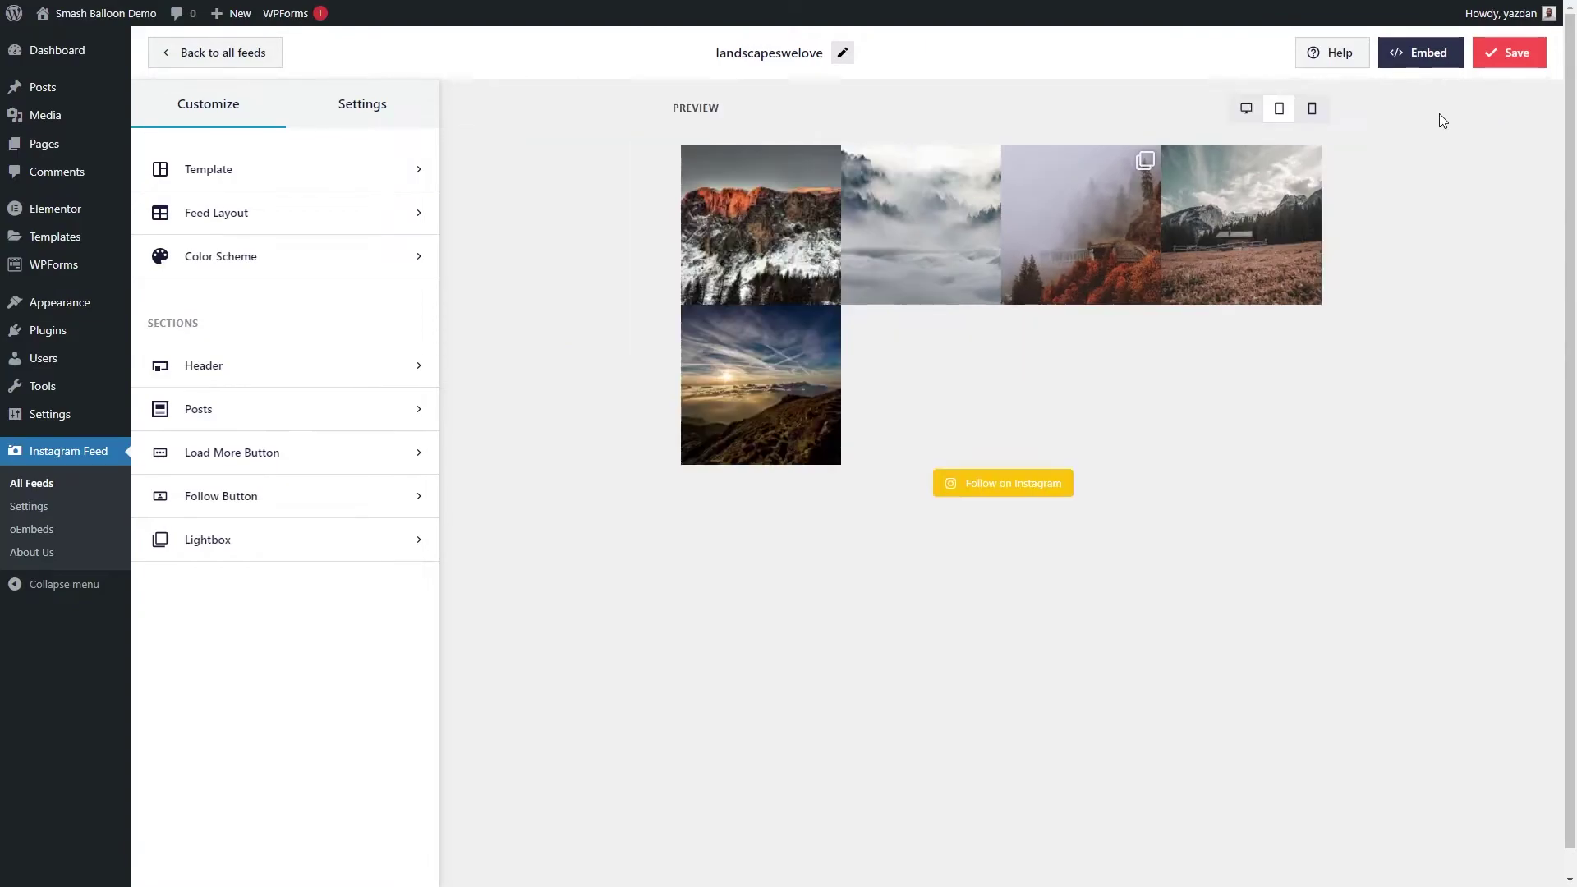
left_click(1311, 109)
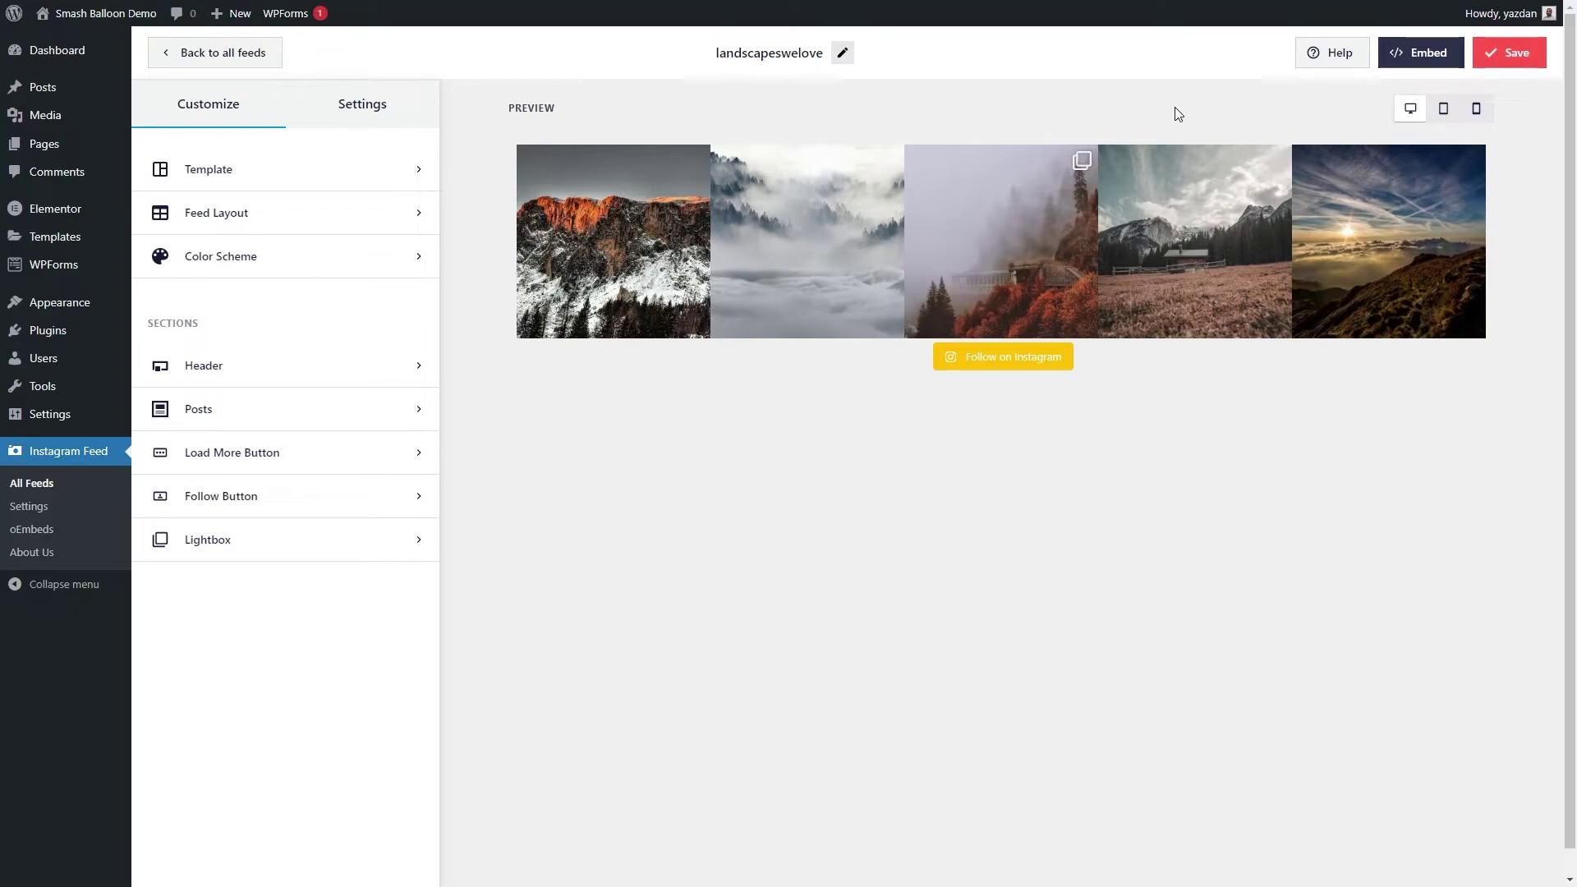
left_click(1408, 56)
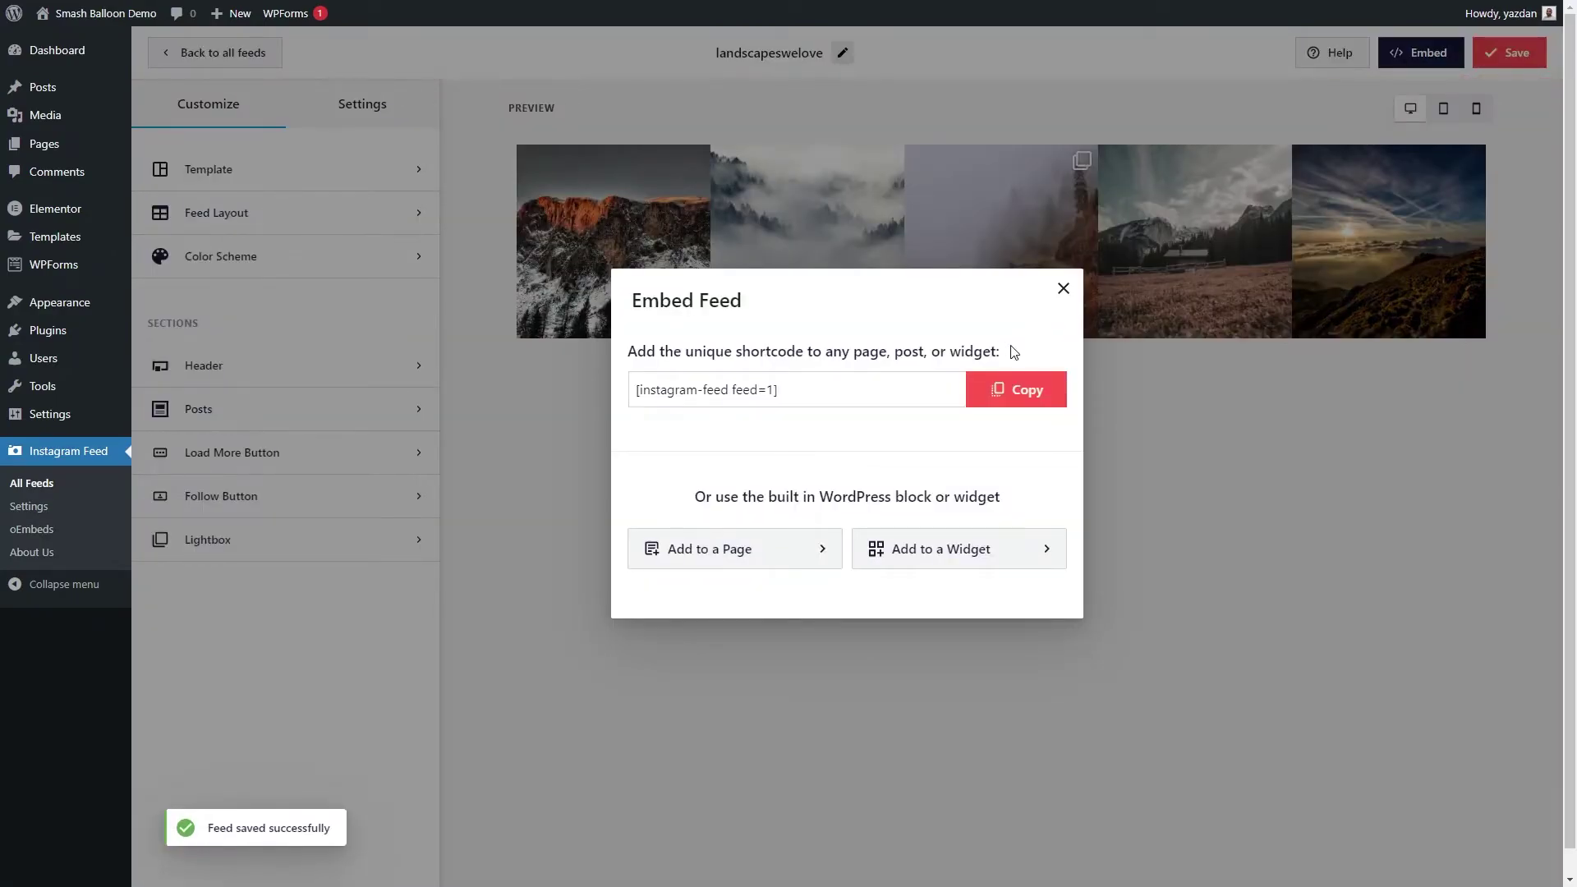
left_click(1018, 391)
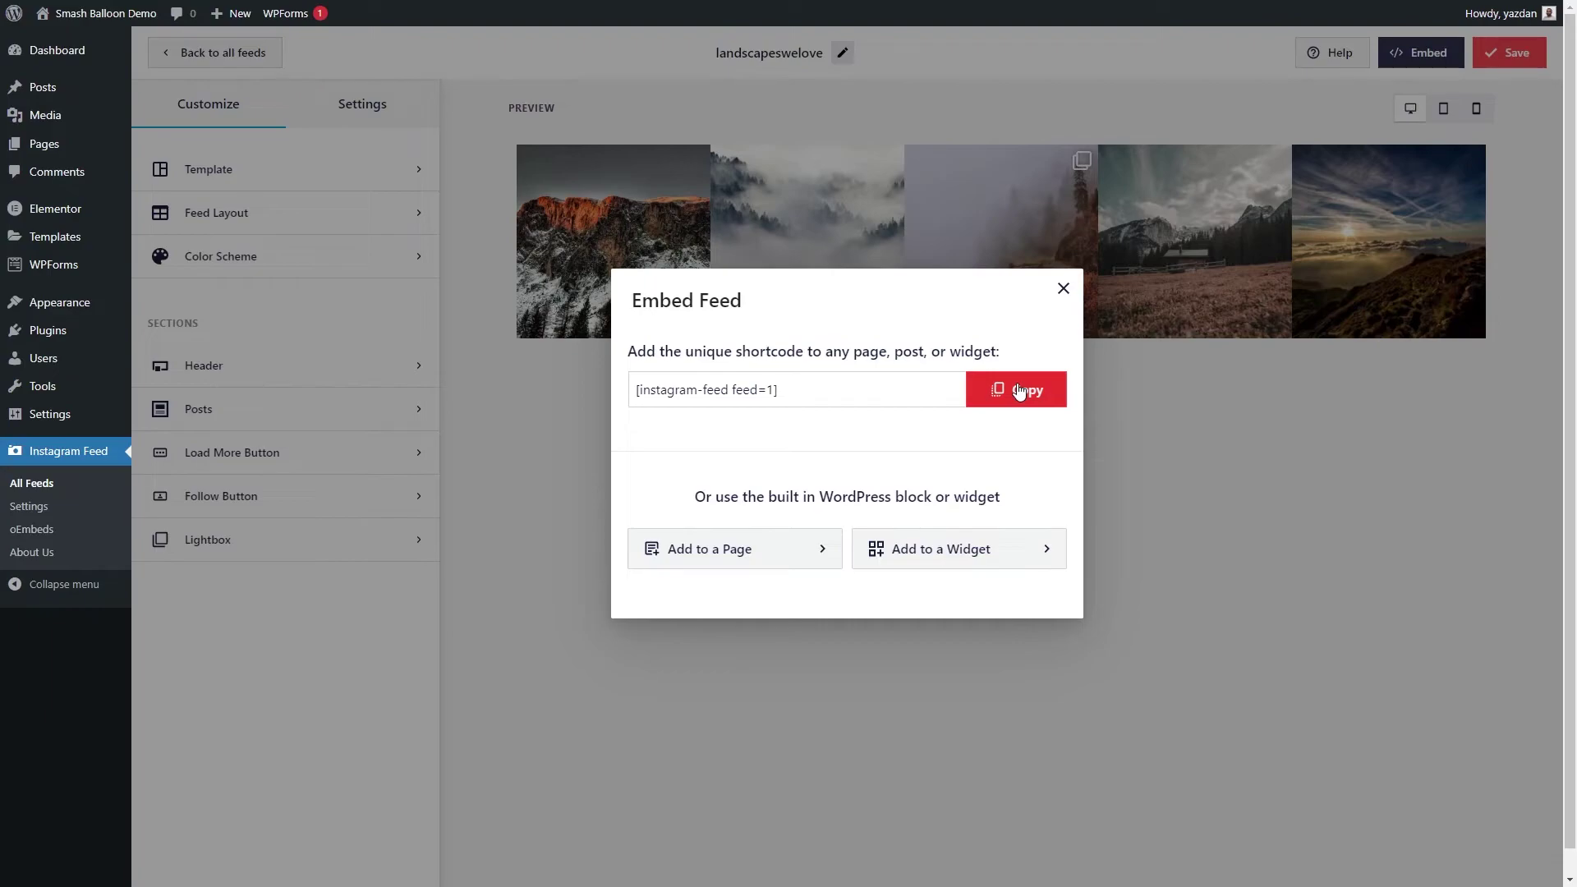
left_click(967, 563)
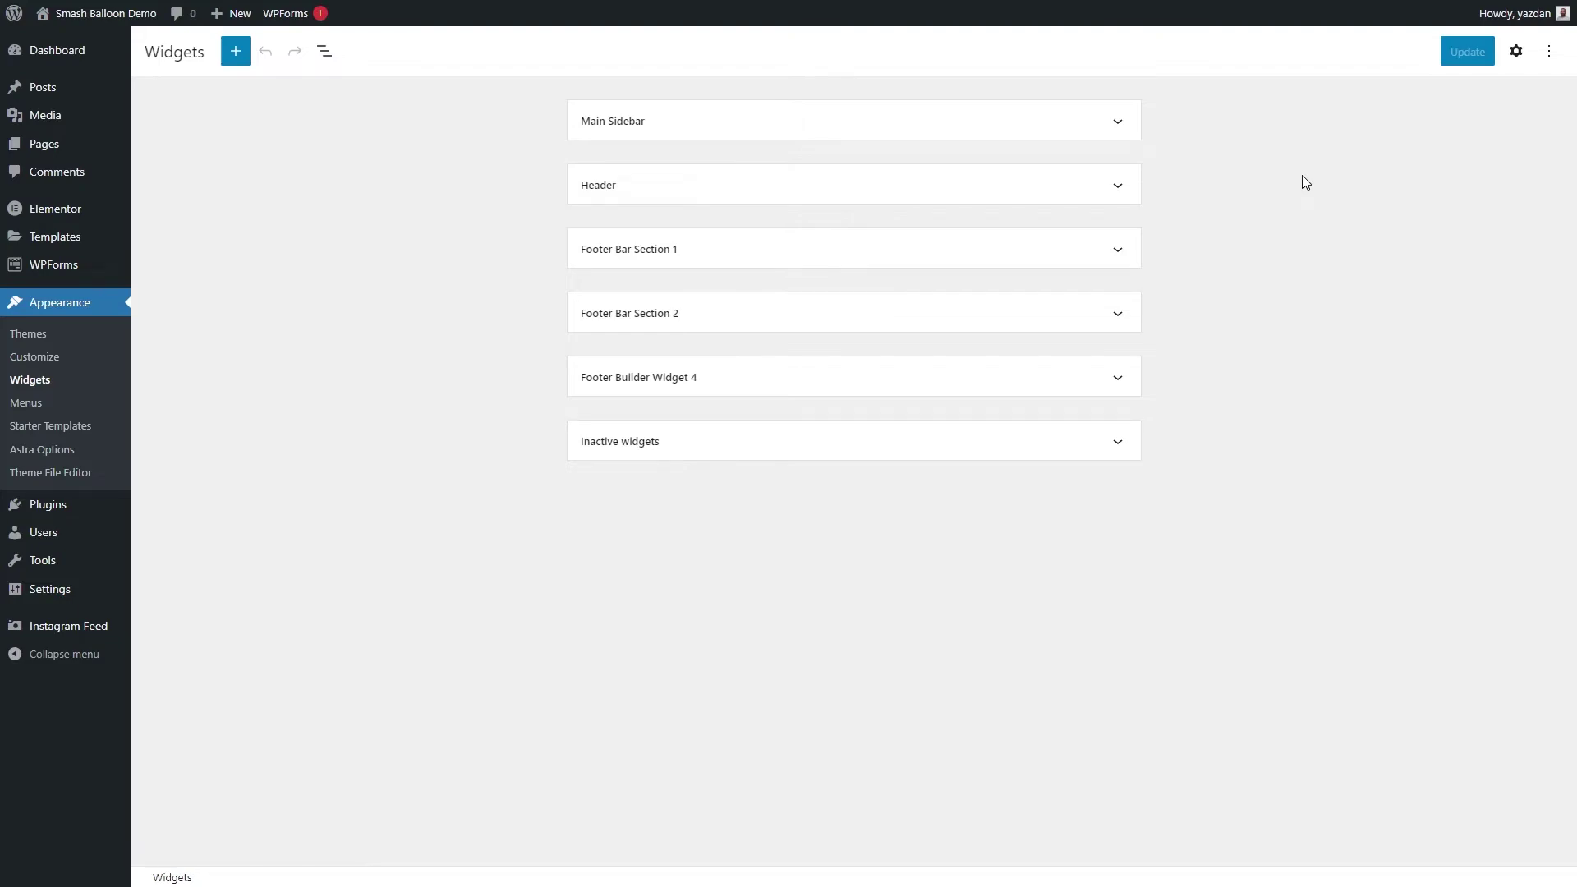
Add a Shortcode block with the pasted feed shortcode to Footer Builder Widget 4
left_click(1119, 380)
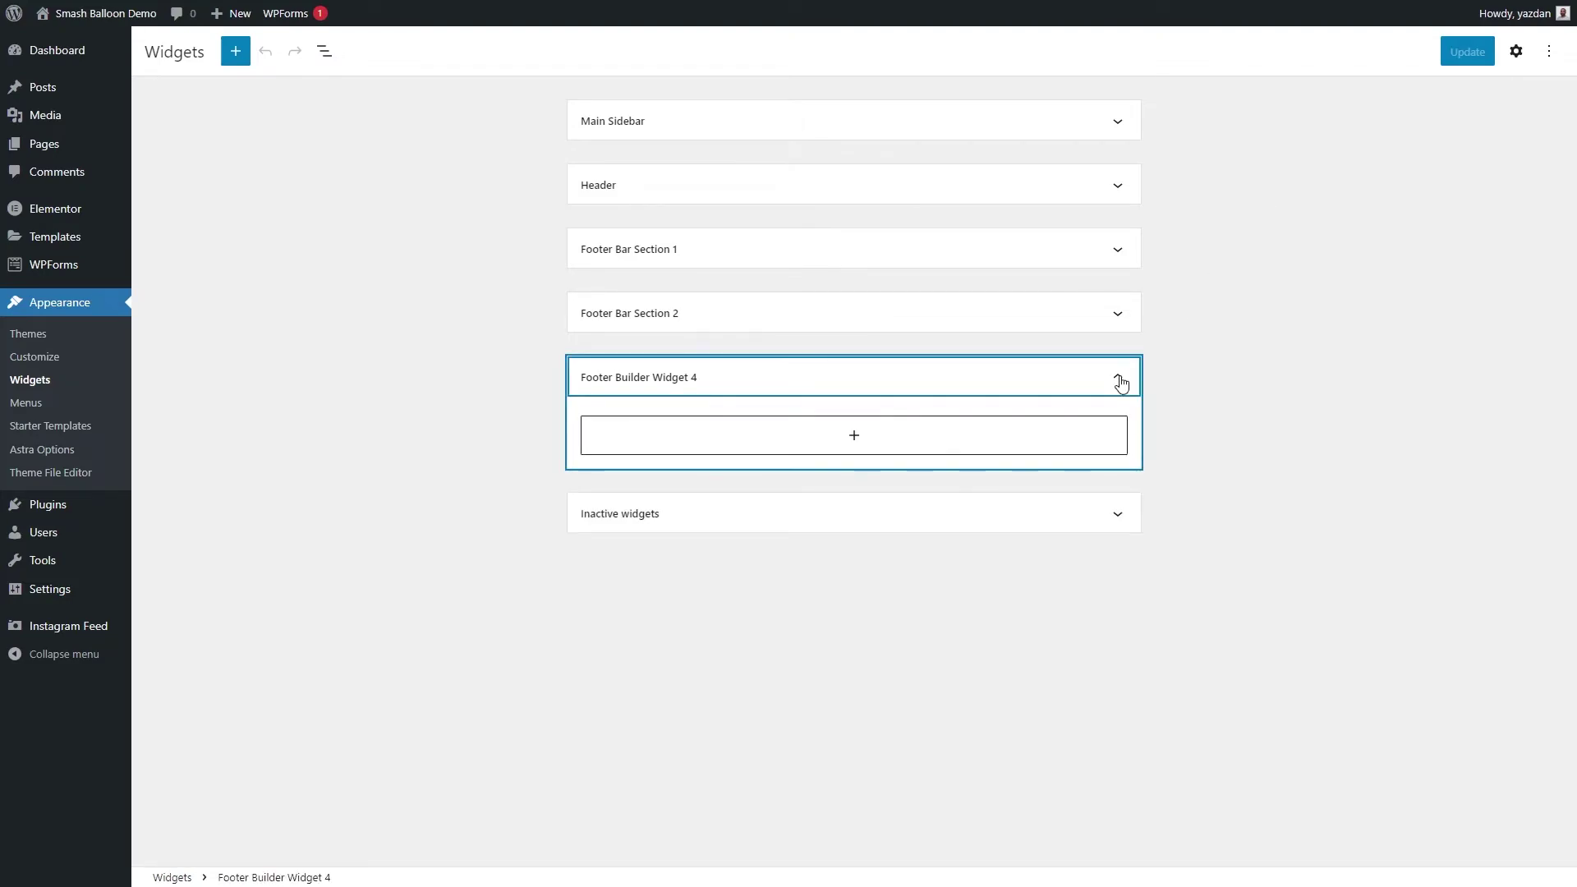
left_click(854, 436)
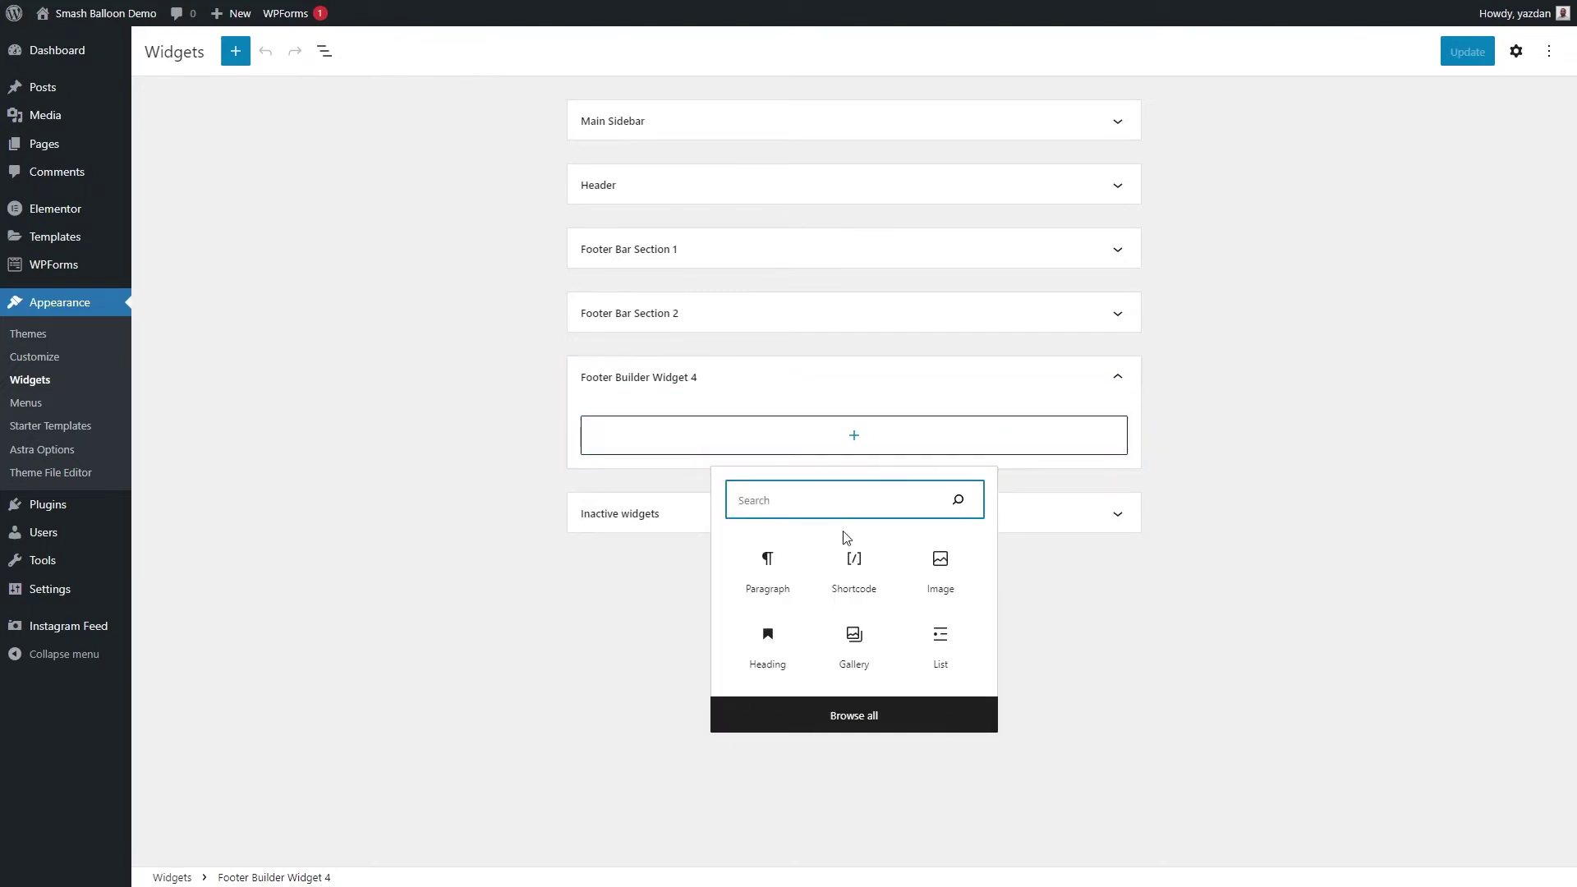
left_click(860, 572)
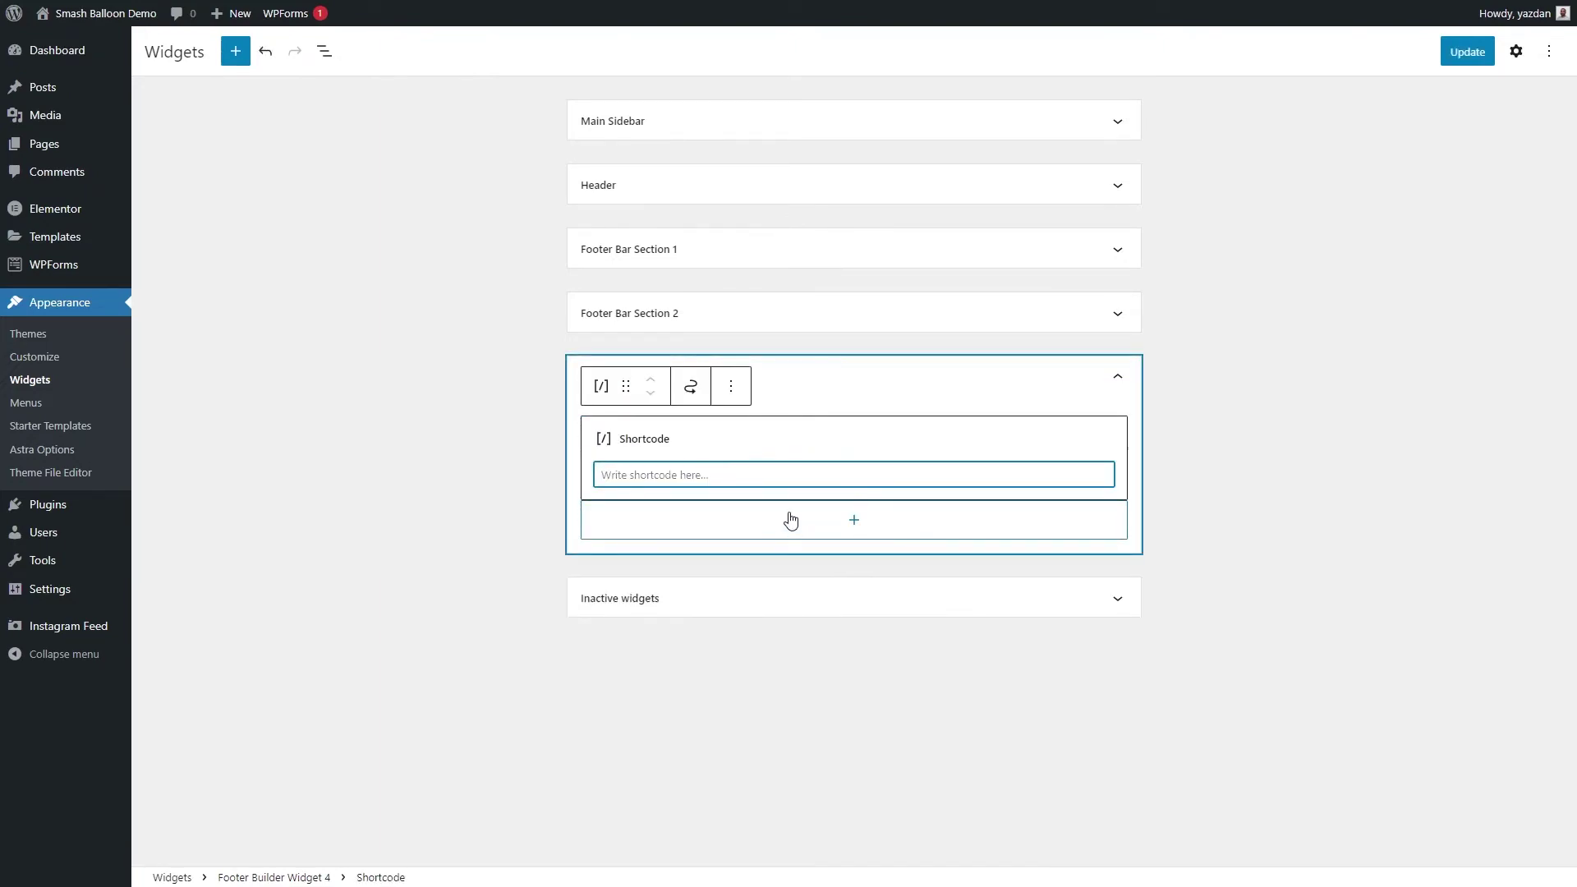
key("ctrl+v")
Insert the Instagram Feed block into the footer area and delete the redundant Shortcode block
left_click(855, 524)
type("insta")
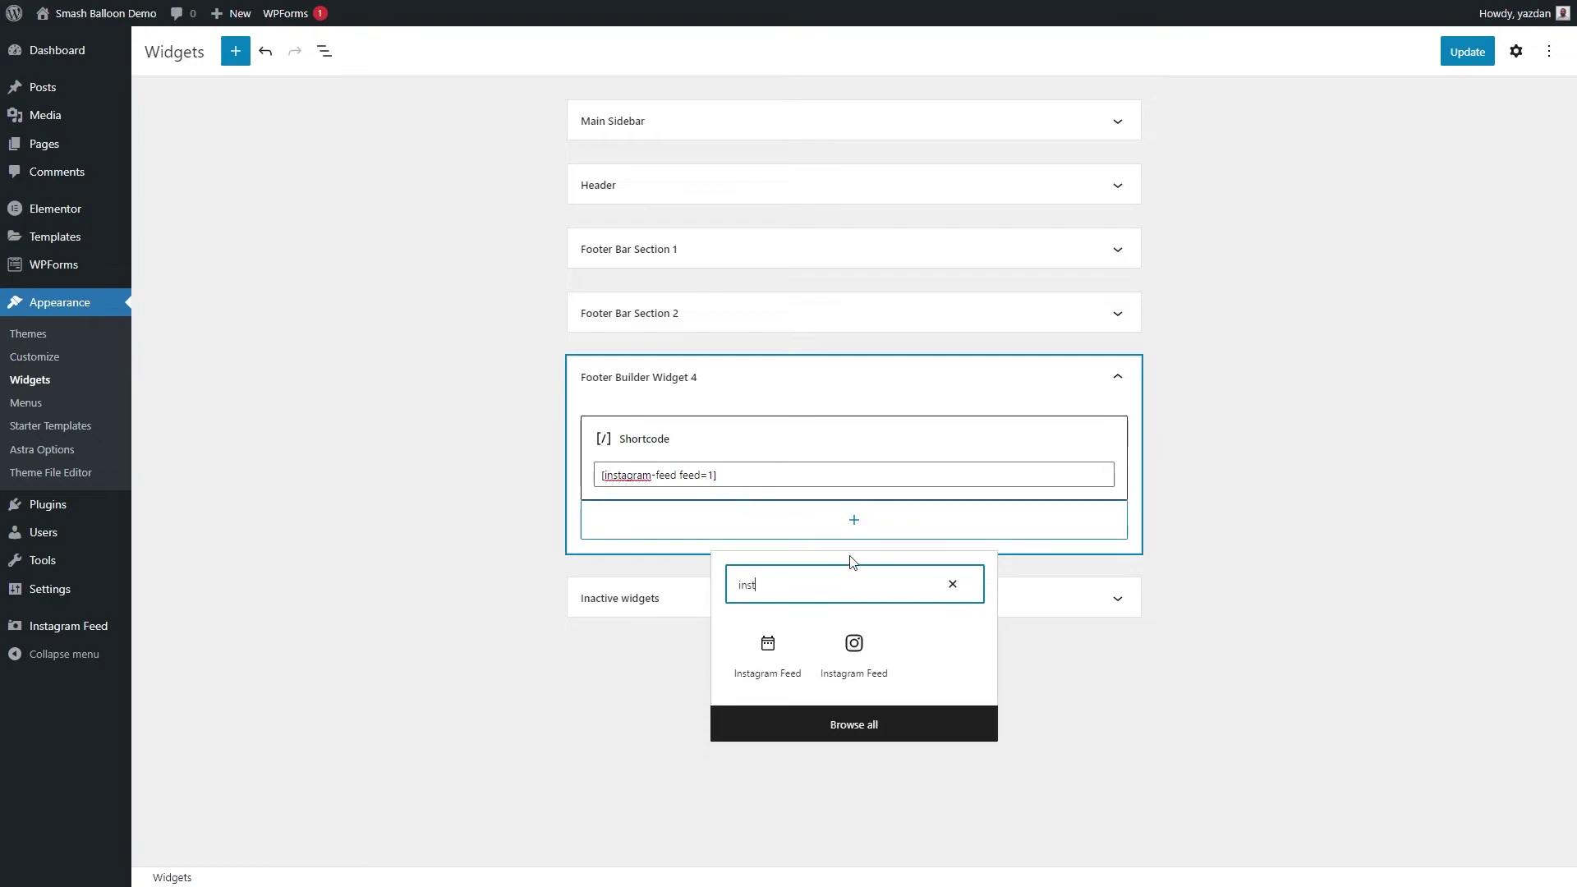
left_click(854, 644)
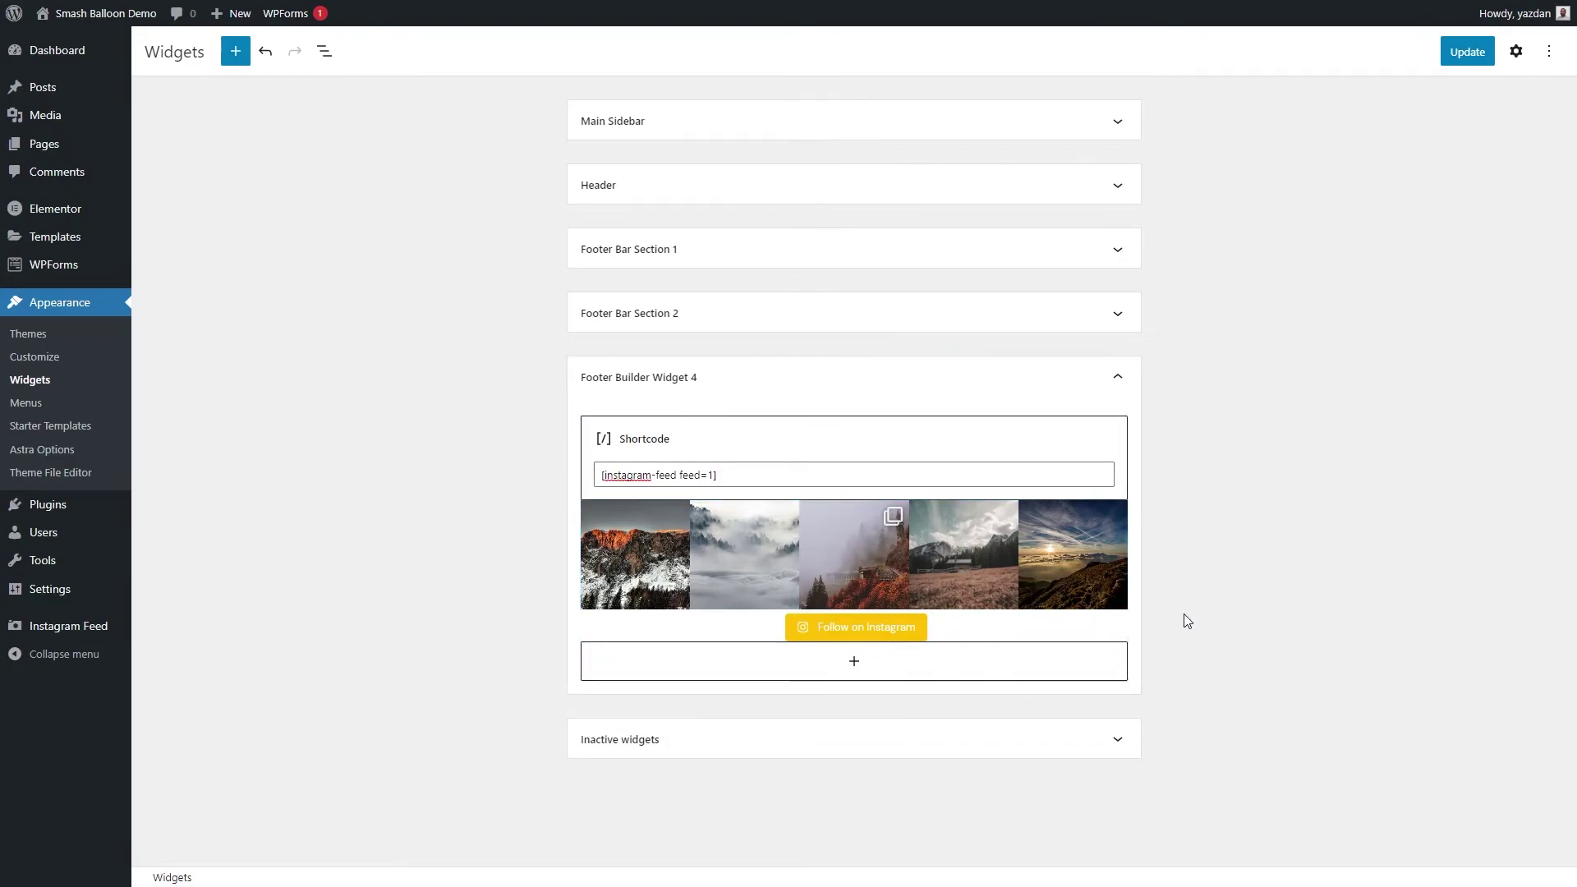
left_click(737, 435)
left_click(728, 384)
left_click(776, 665)
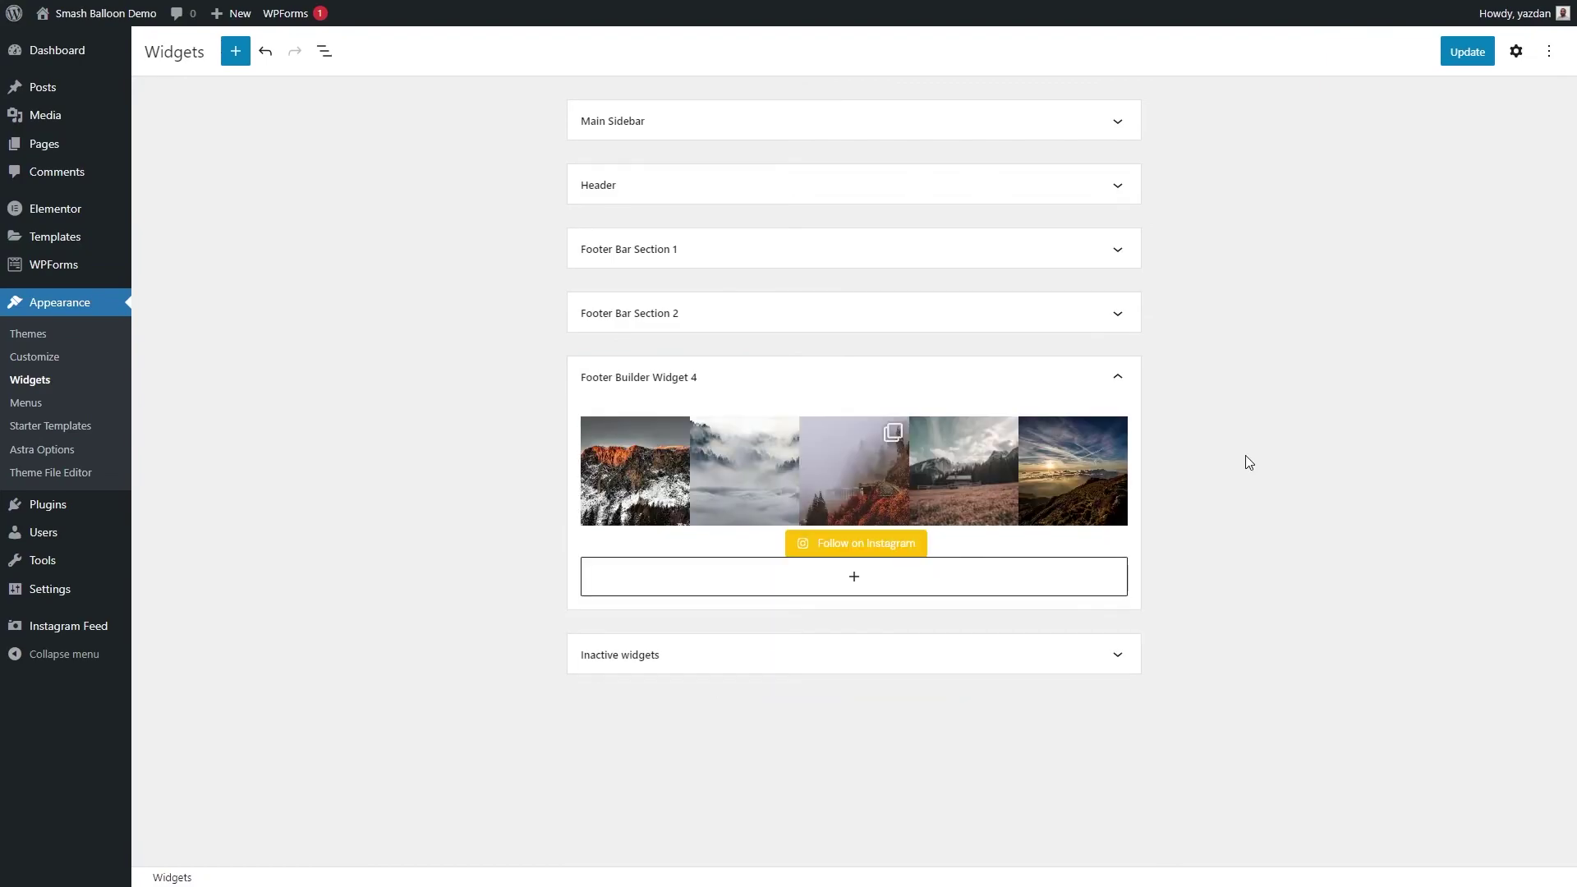
Update the footer widgets, find the five-photo feed in the site footer, and open its Instagram profile via Follow
left_click(1463, 54)
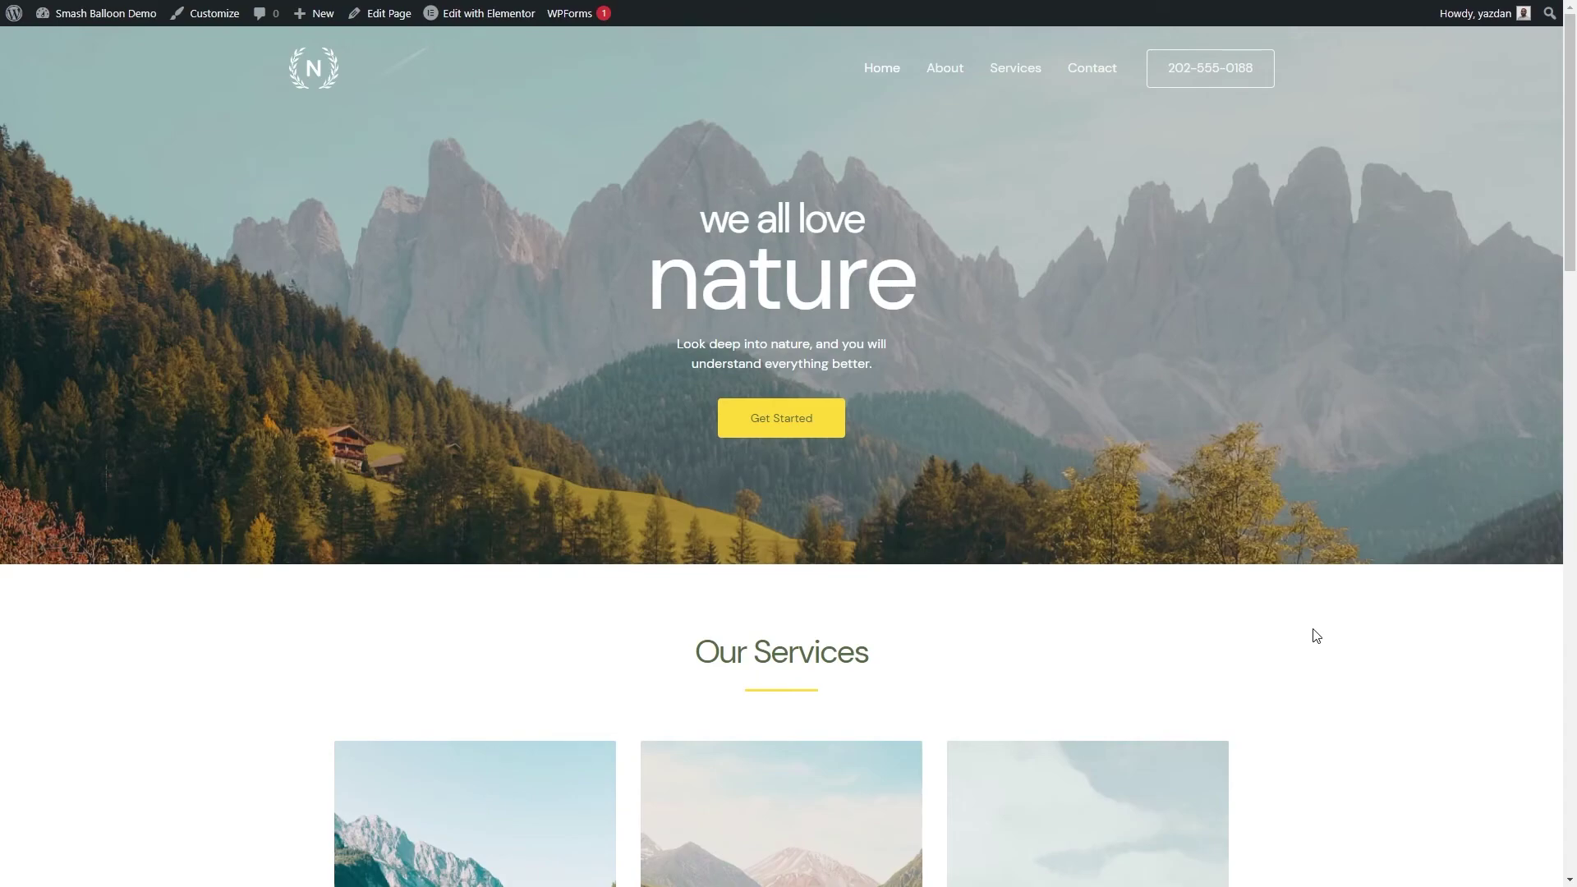
scroll(1316, 635, "down", 20)
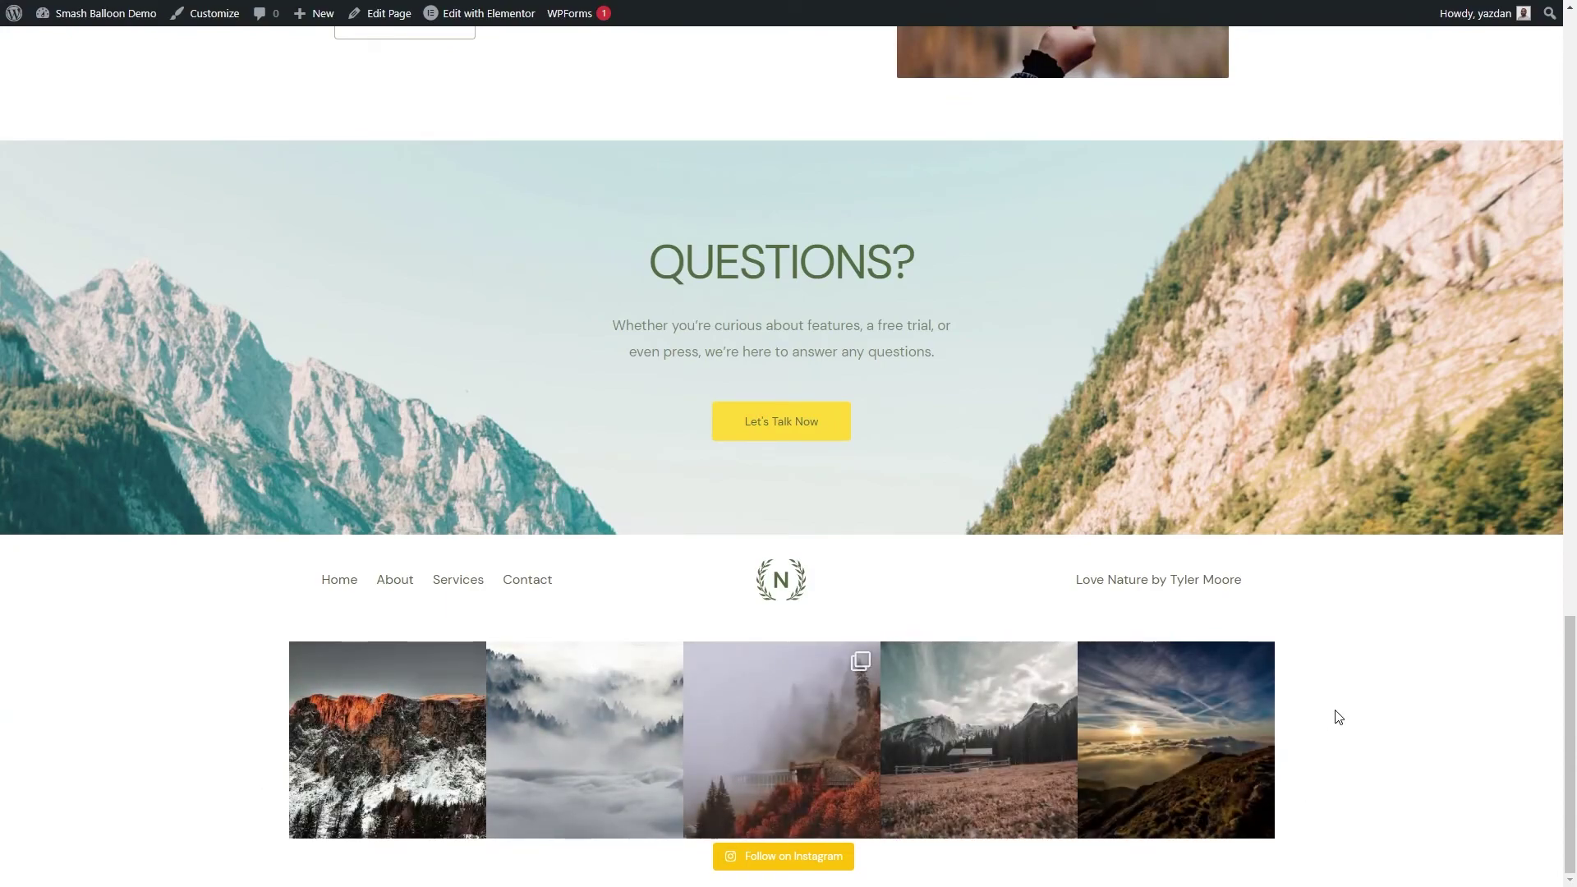
mouse_move(370, 729)
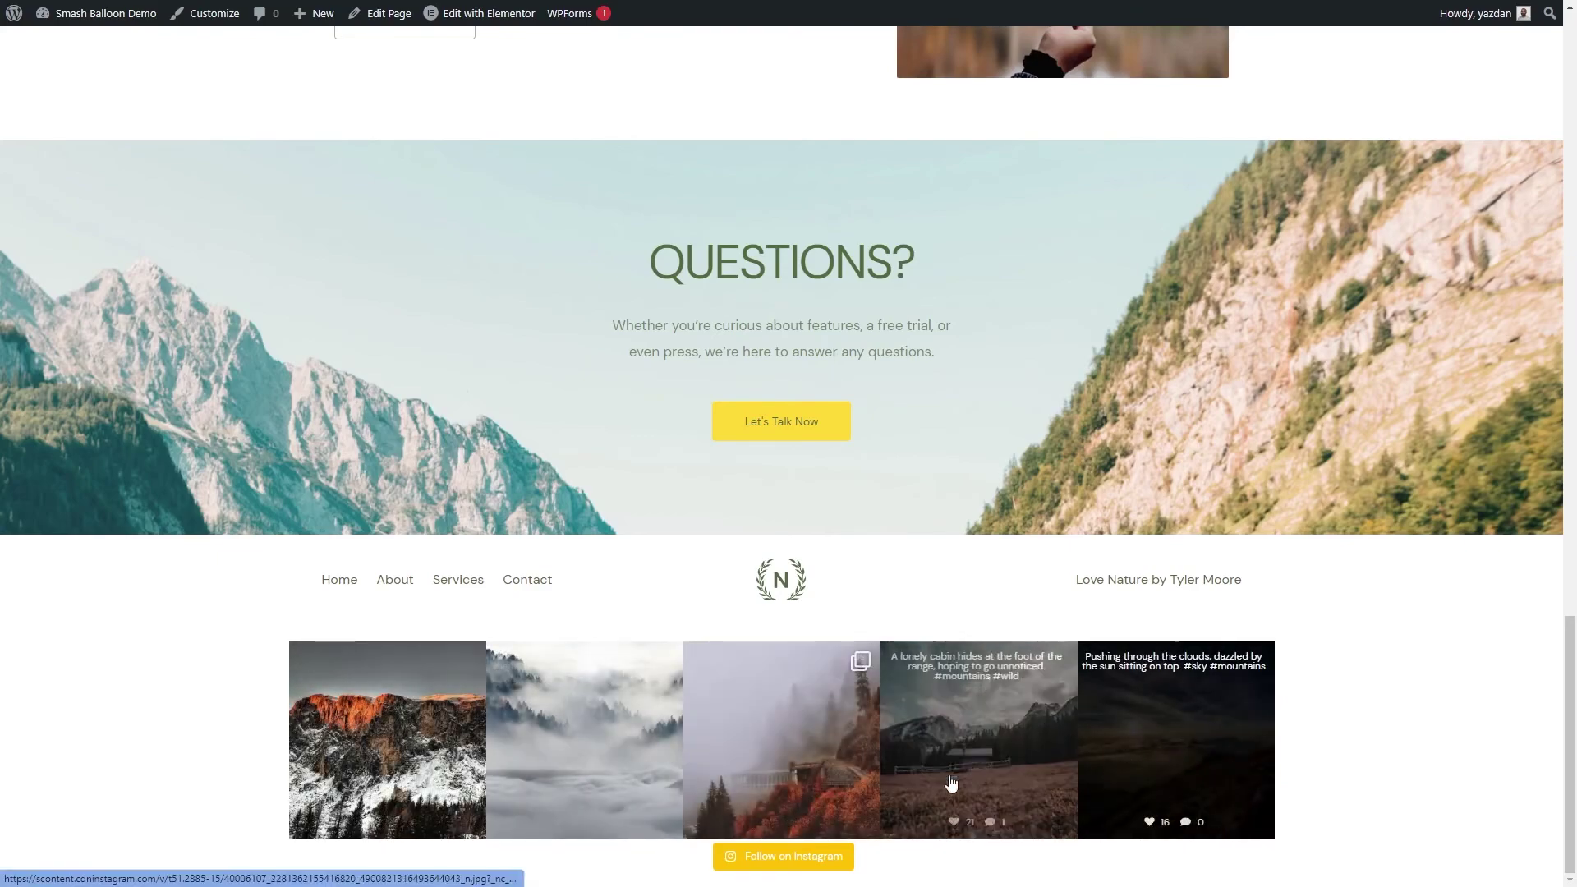
left_click(781, 857)
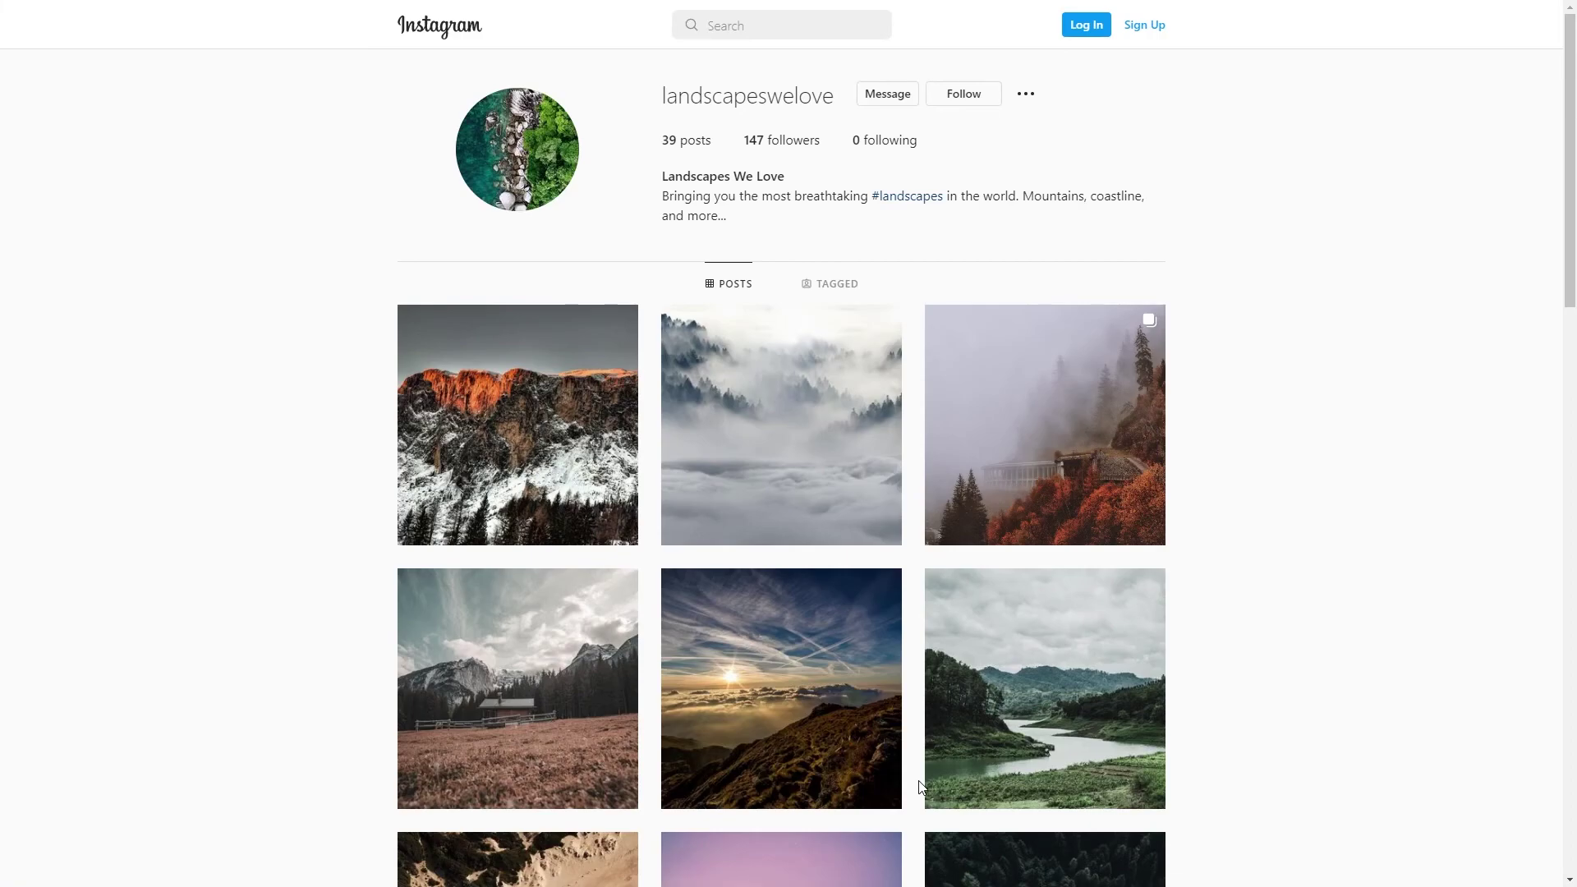